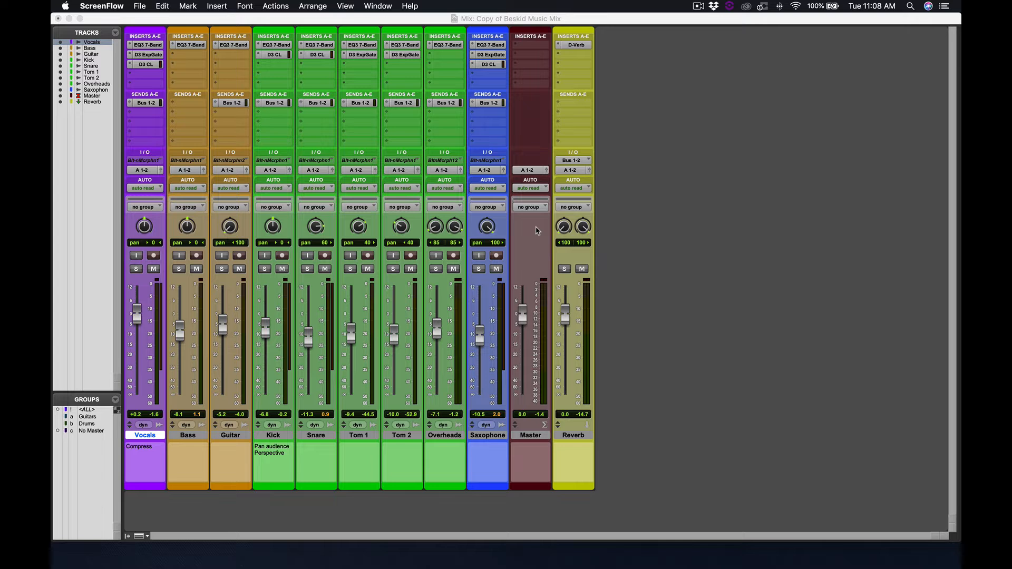
# Enable the No Master group and, during playback, lower its linked faders together until the Vocals fader is at -0.3 dB
pyautogui.click(88, 432)
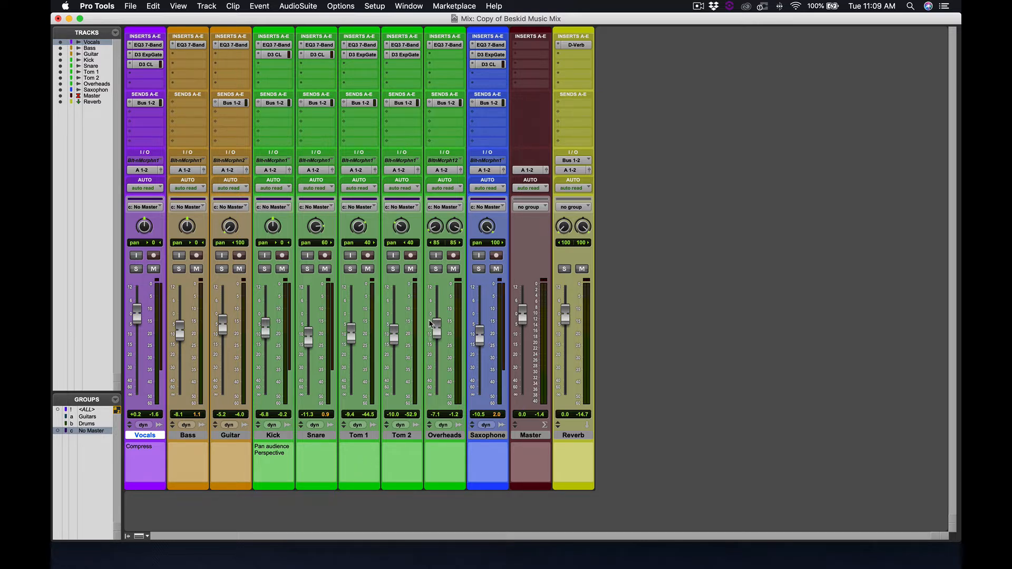
pyautogui.press('space')
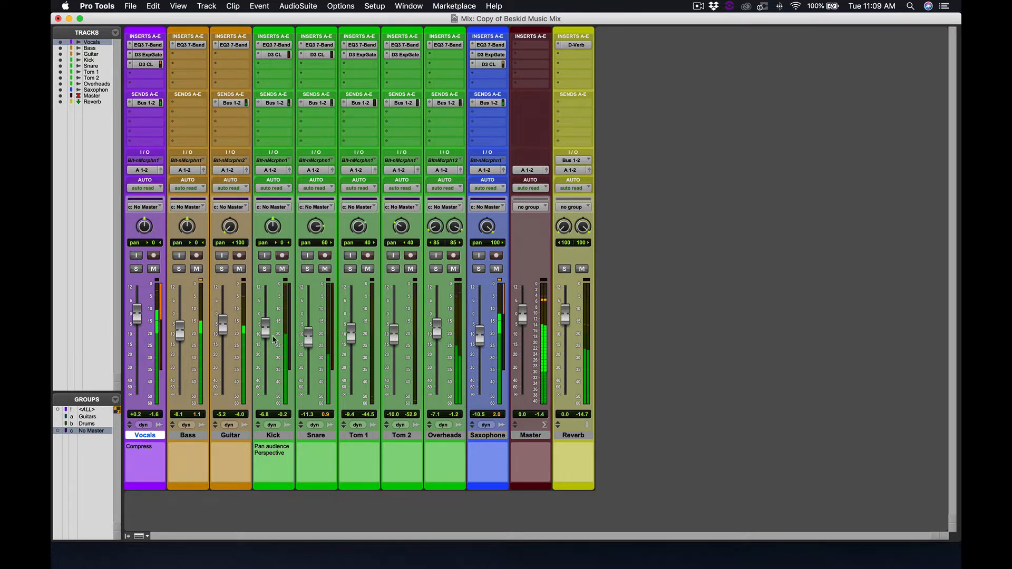
pyautogui.moveTo(266, 333); pyautogui.dragTo(266, 333)
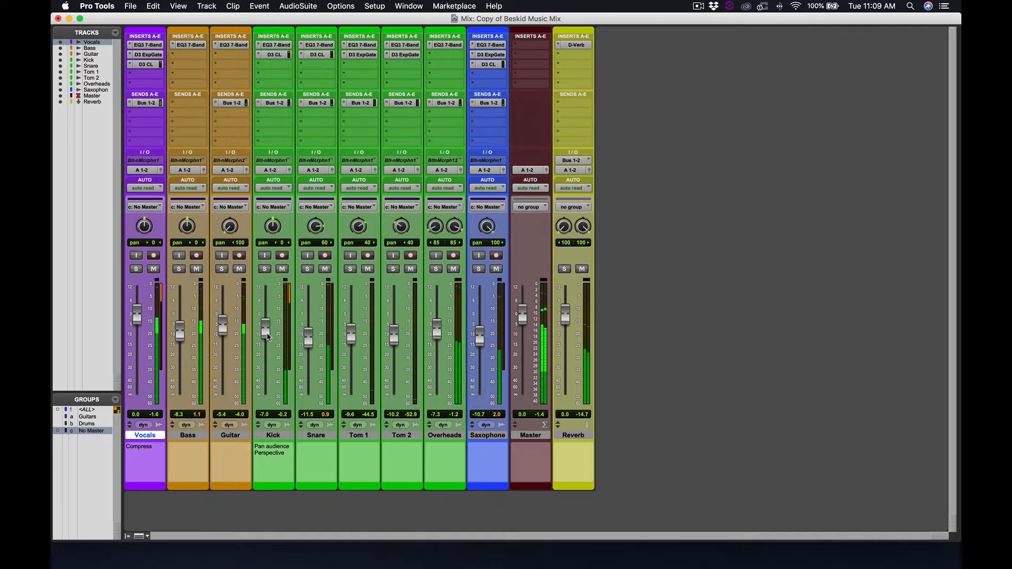
pyautogui.moveTo(266, 333); pyautogui.dragTo(267, 334)
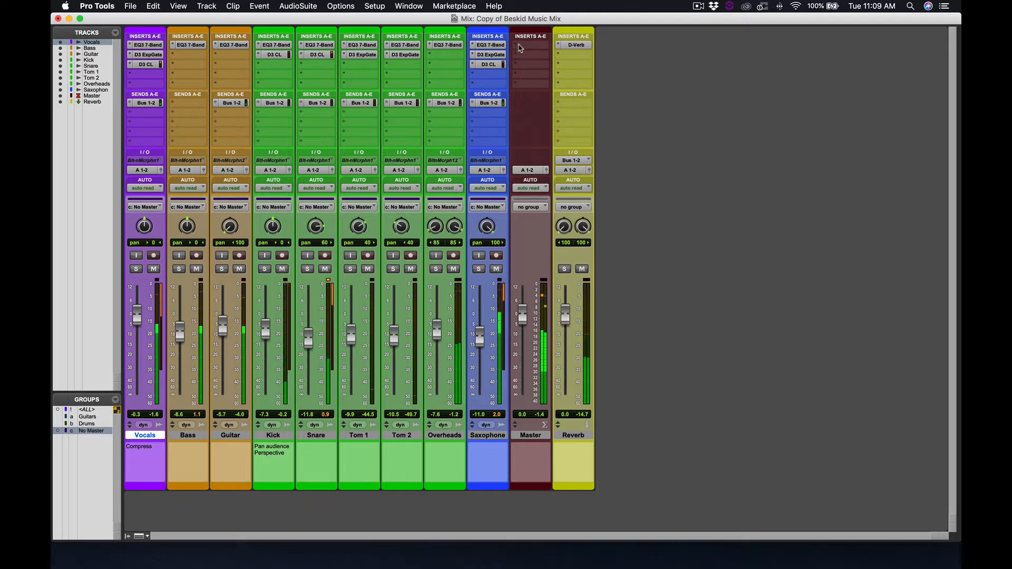
# Insert the stereo Maxim plug-in on the Master track with a -0.3 dB ceiling and a threshold of -4.1 dB
pyautogui.click(520, 47)
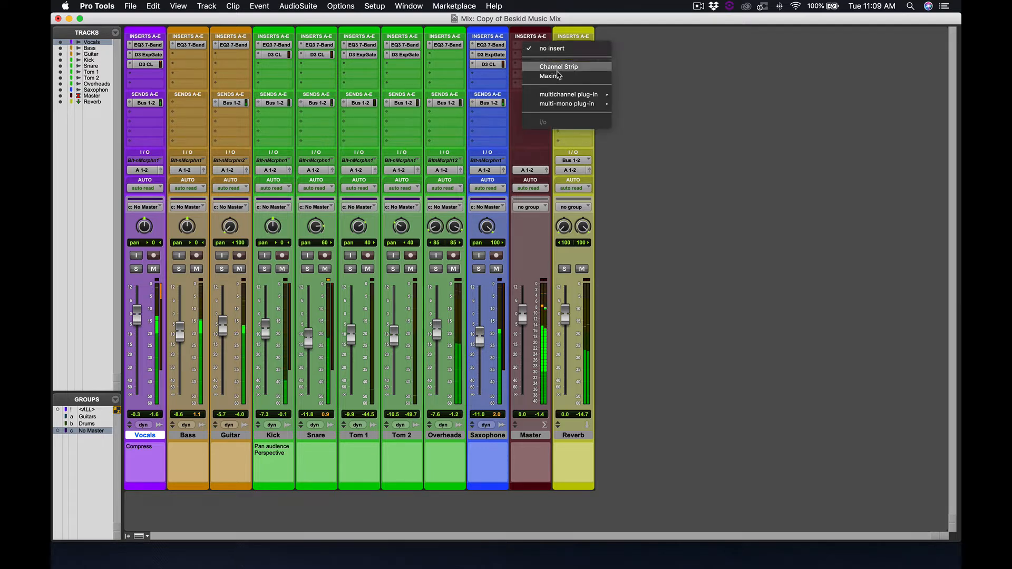
pyautogui.moveTo(571, 94)
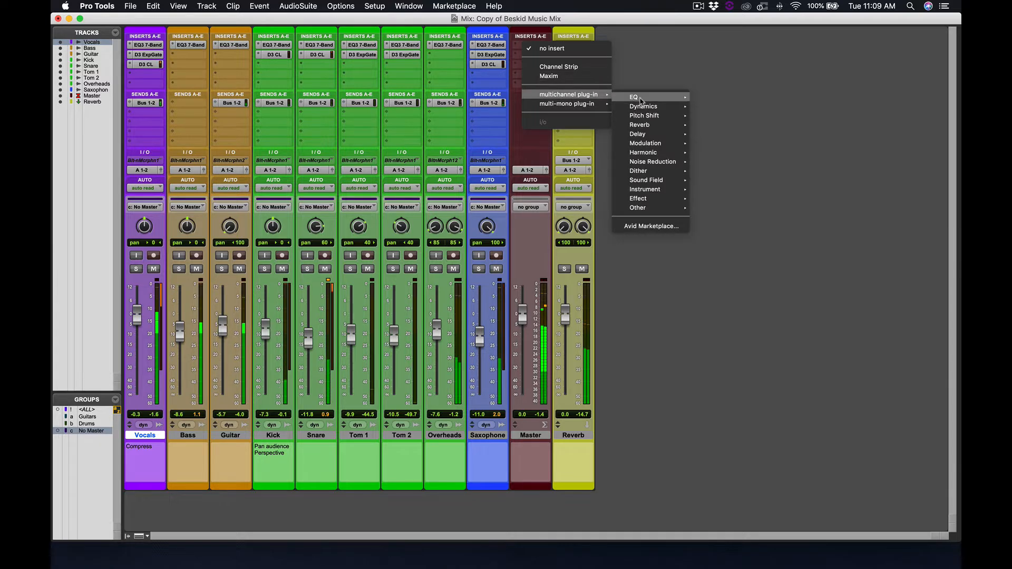
pyautogui.moveTo(642, 108)
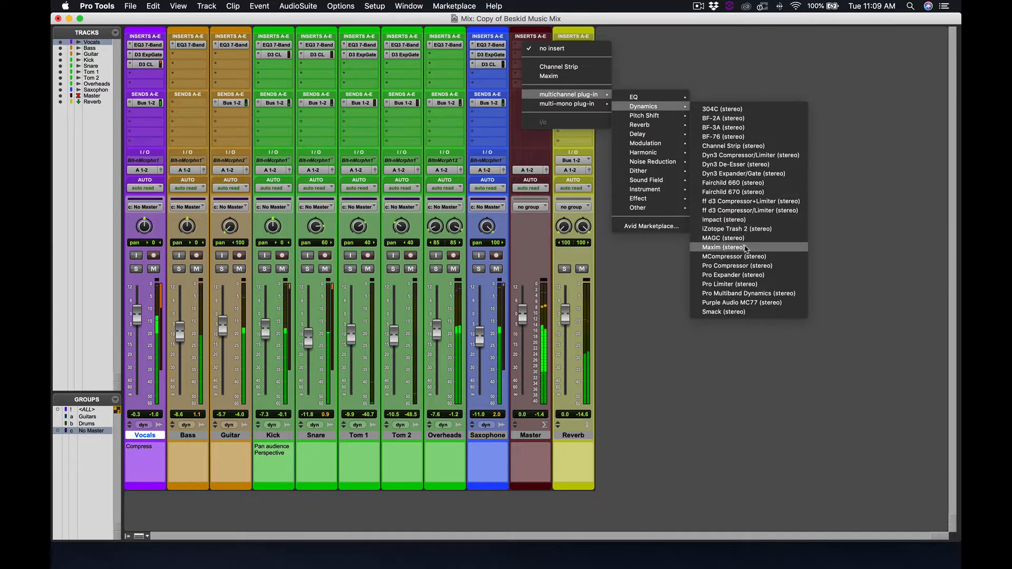
pyautogui.click(746, 247)
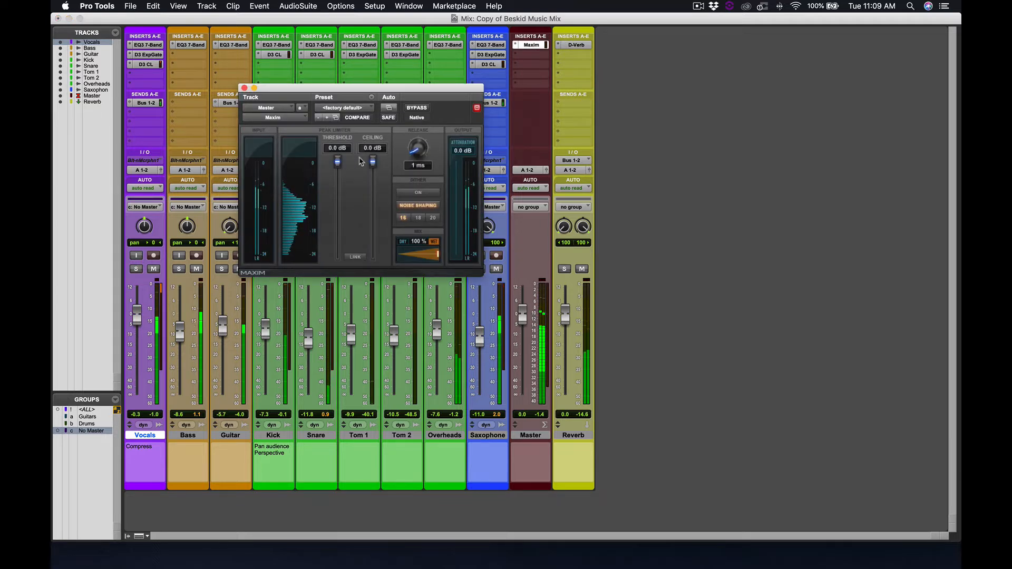
pyautogui.moveTo(372, 163); pyautogui.dragTo(372, 165)
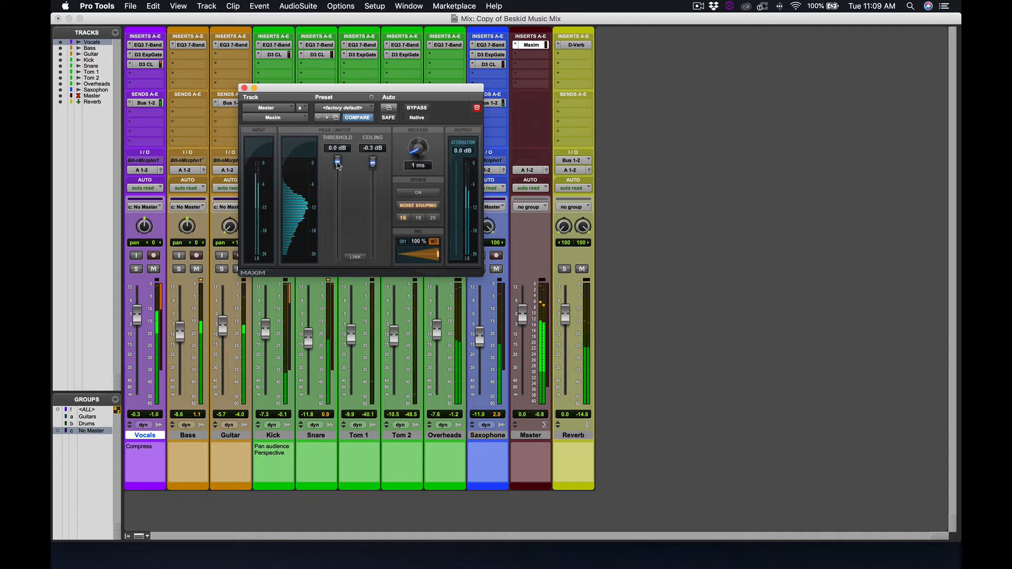
pyautogui.moveTo(338, 165); pyautogui.dragTo(338, 182)
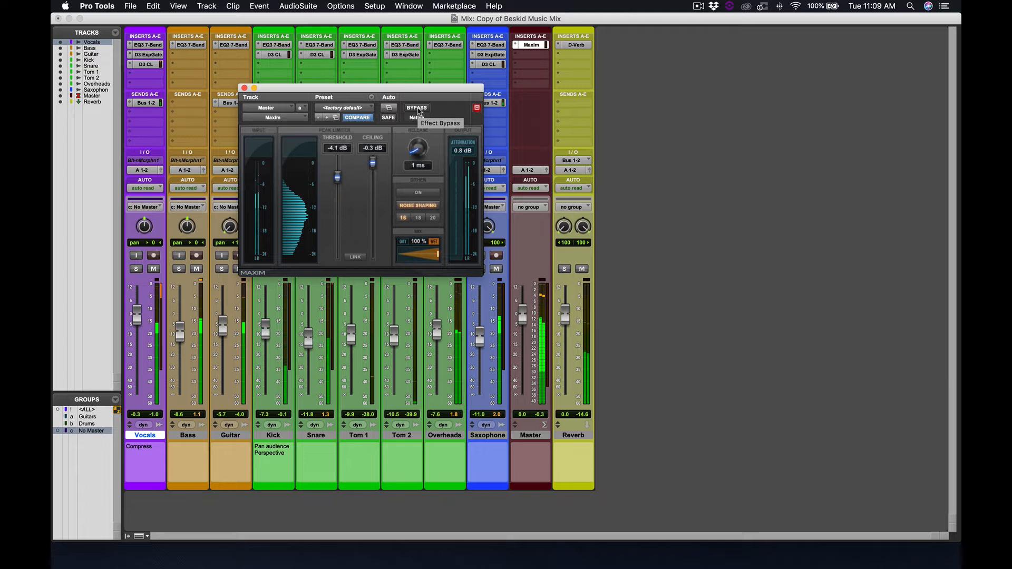
# Compare the playing mix with Maxim bypassed and active, leave the limiter active and close its window
pyautogui.click(418, 110)
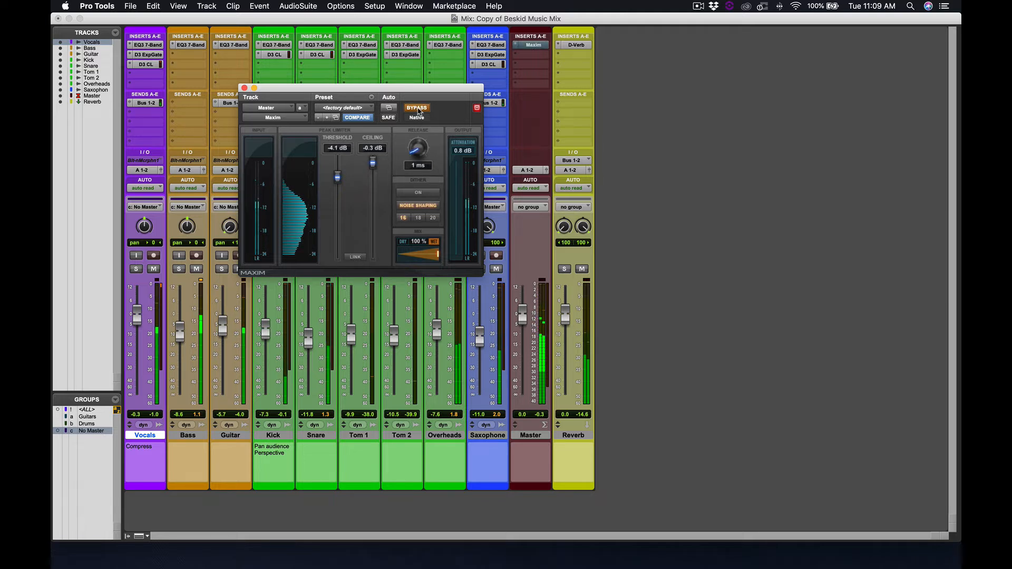
pyautogui.click(417, 109)
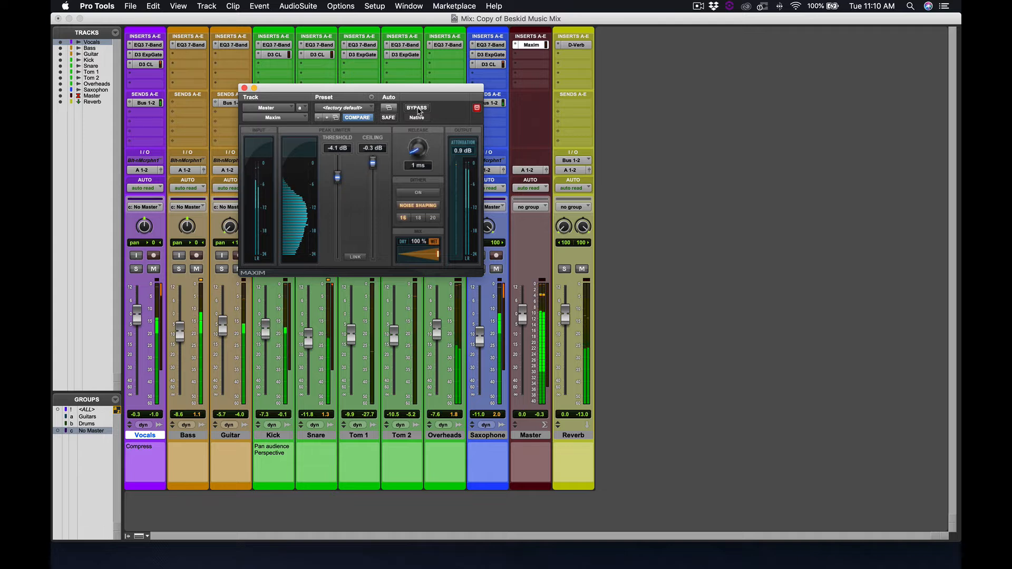
pyautogui.click(417, 109)
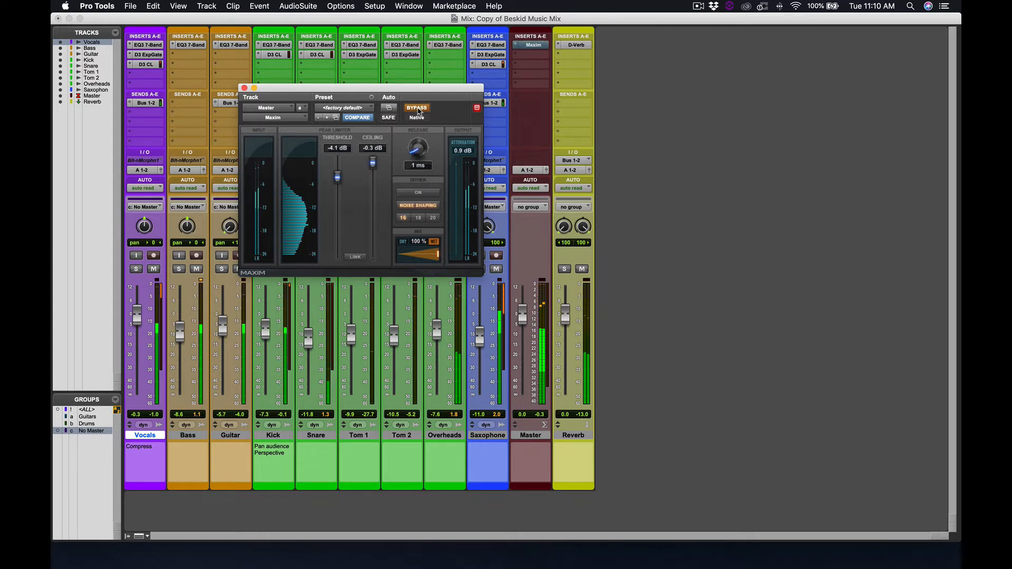
pyautogui.click(418, 108)
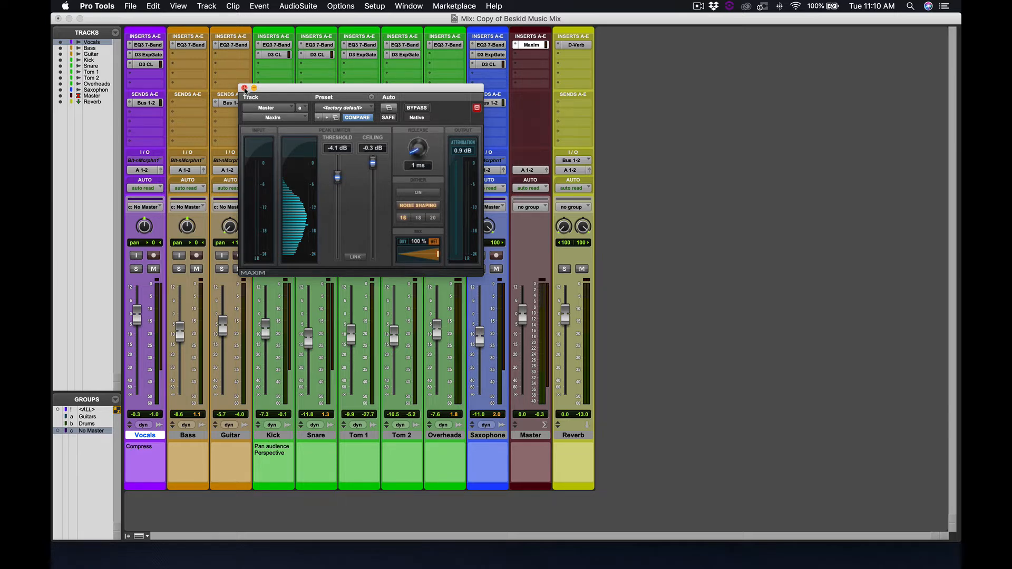
pyautogui.click(244, 88)
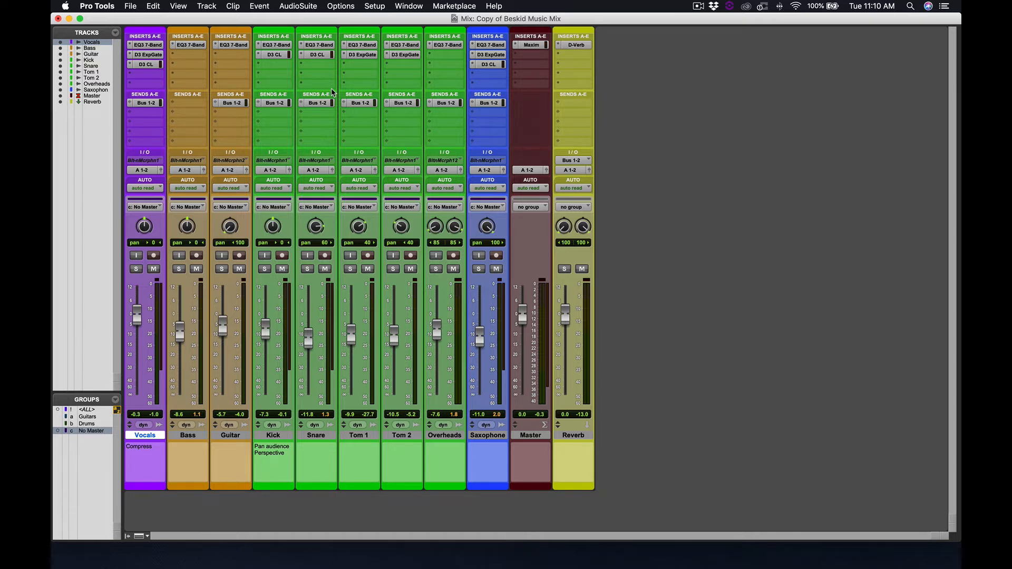
# Switch to the Edit window, enlarge it to fill the screen and zoom out to see the whole song
pyautogui.press('super+equal')
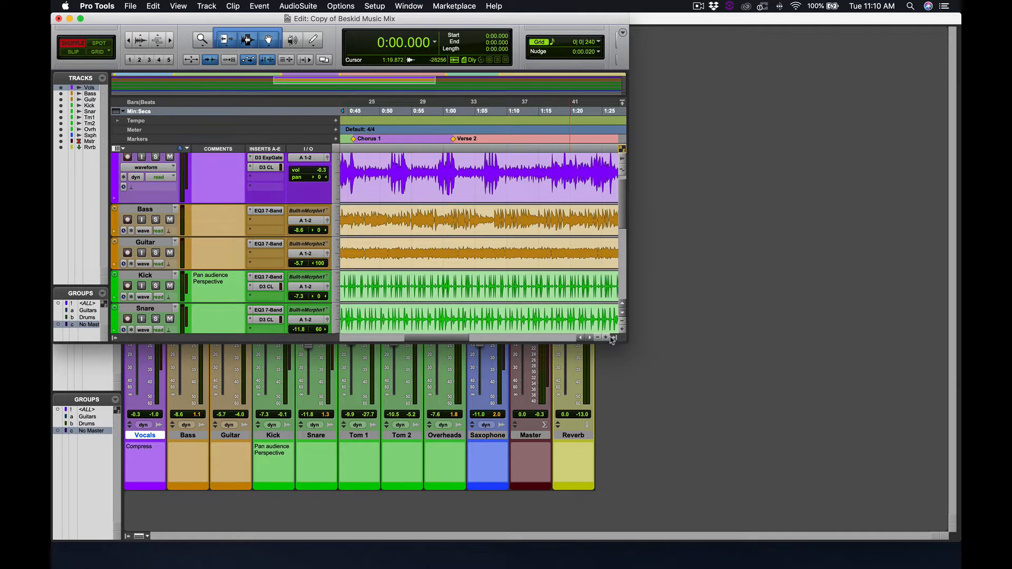
pyautogui.moveTo(612, 340); pyautogui.dragTo(948, 563)
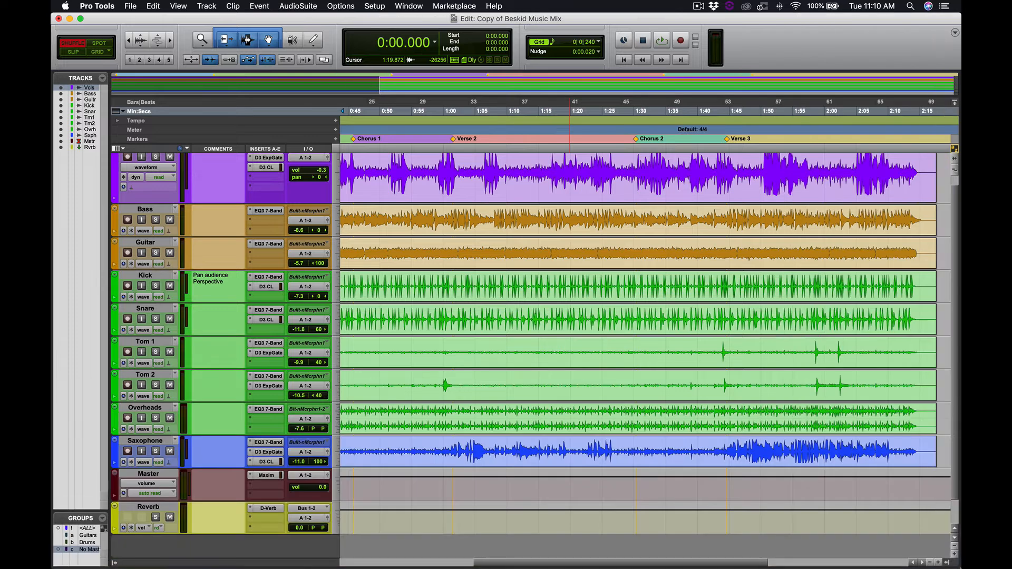
pyautogui.press('super+bracketleft')
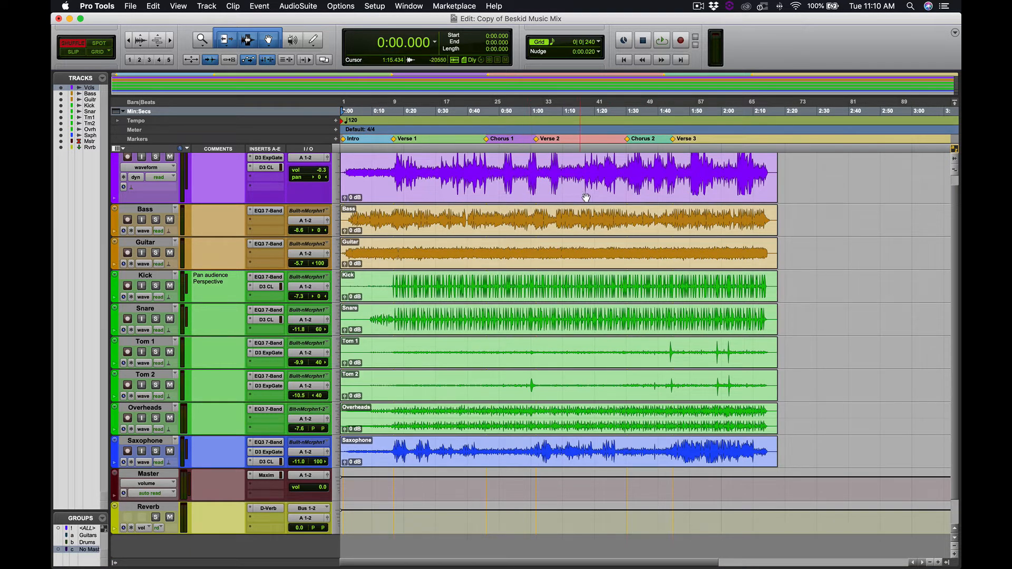
pyautogui.hscroll(10, 740, 203)
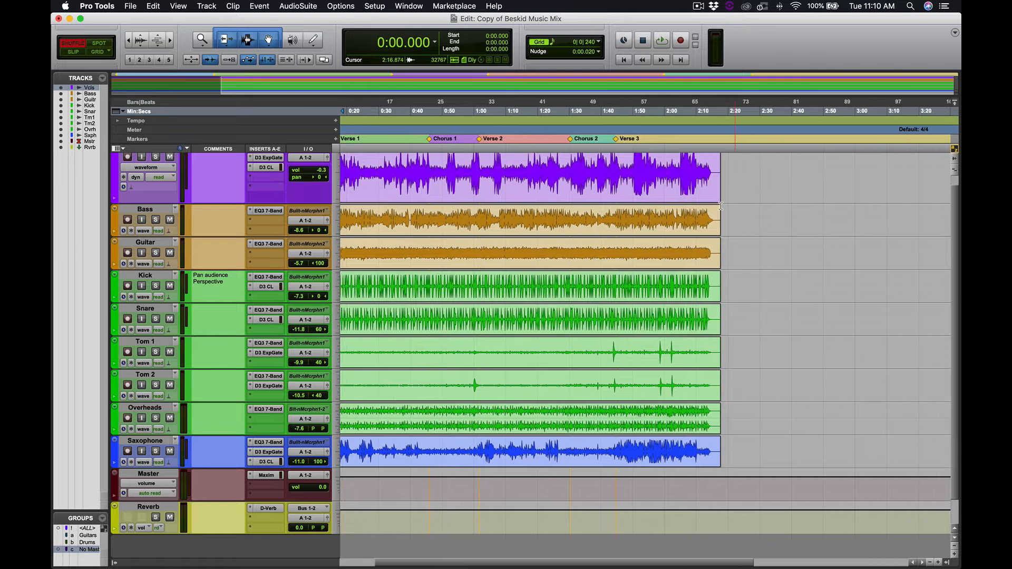
pyautogui.hscroll(-10, 705, 205)
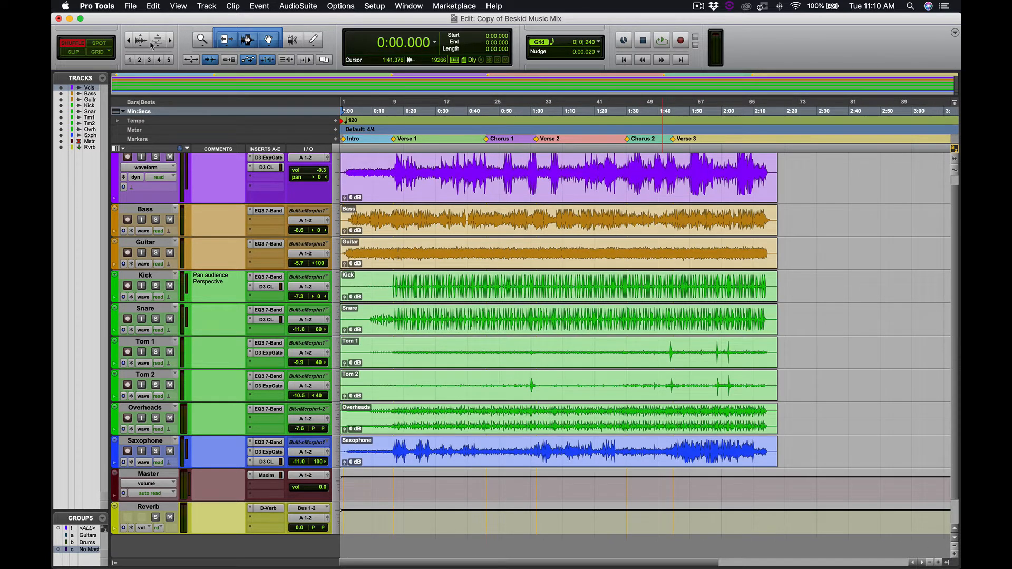
# Change the edit mode to Slip and select all clips through to the end of the song
pyautogui.click(79, 52)
pyautogui.press('t')
pyautogui.press('t')
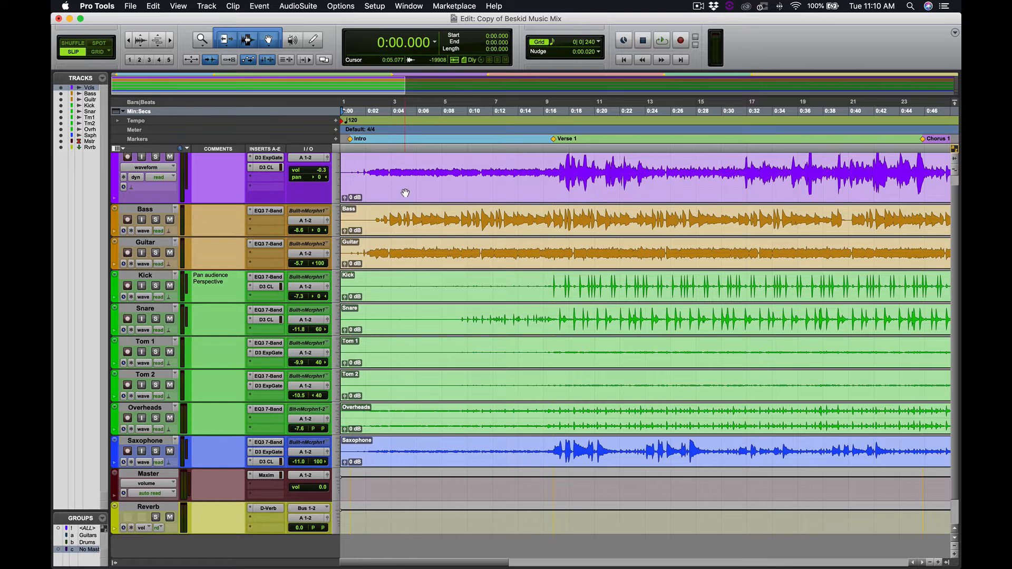
pyautogui.press('super+a')
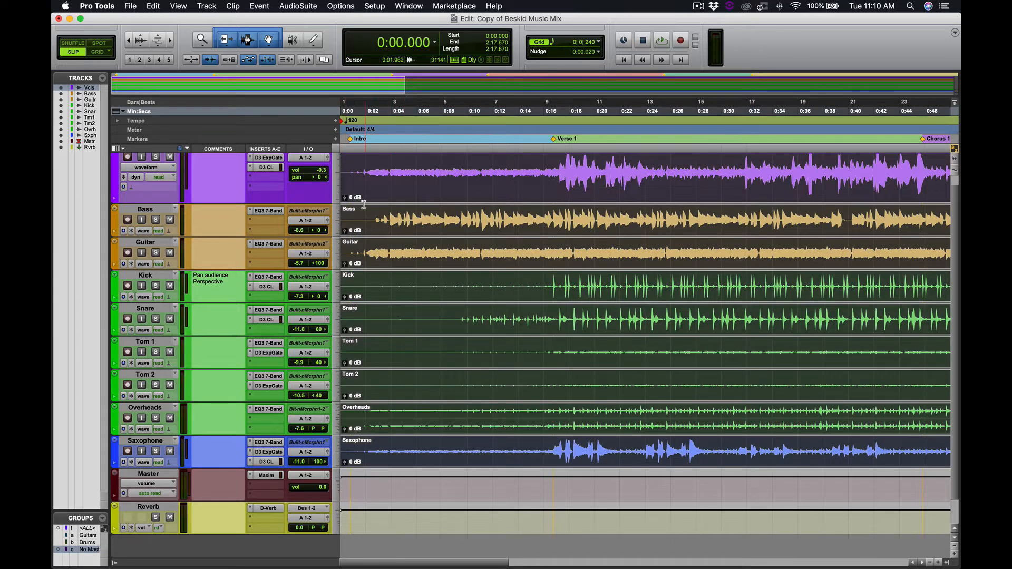
pyautogui.hscroll(10, 463, 263)
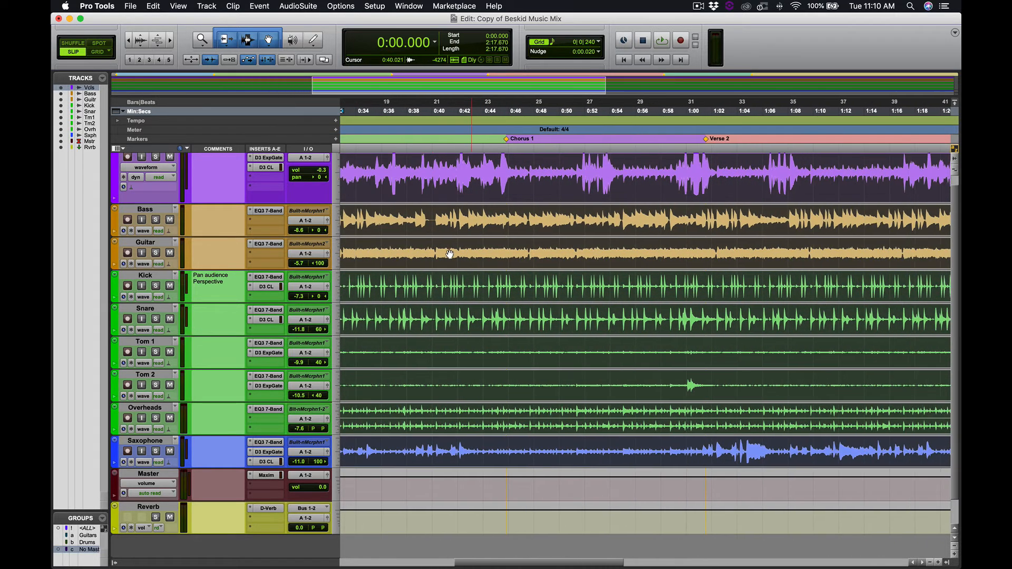
pyautogui.hscroll(20, 449, 254)
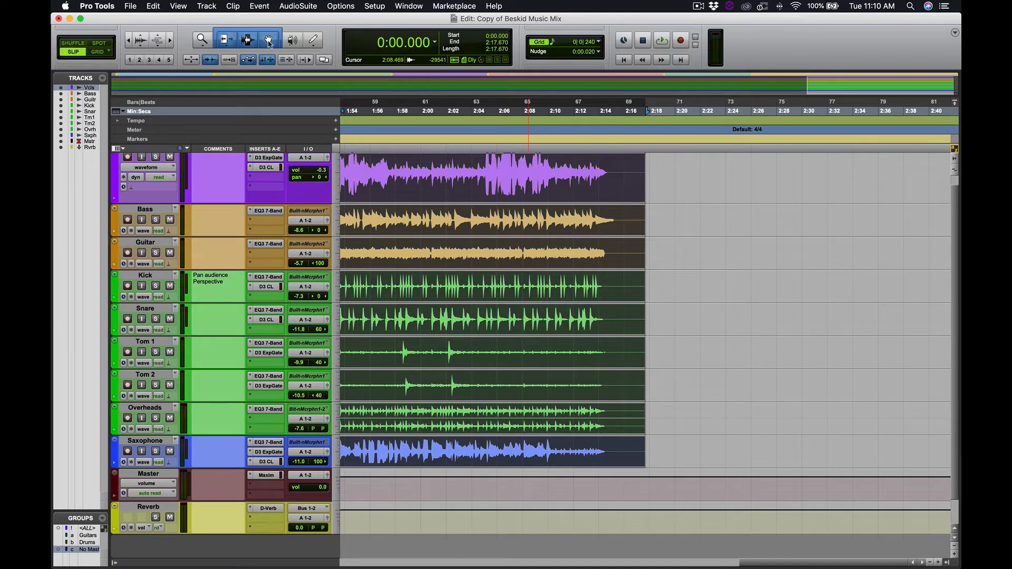
# Audition the song's ending from about 2:13 and draw a Master volume fade-out starting at about 2:16.6 with the Grabber tool
pyautogui.click(269, 41)
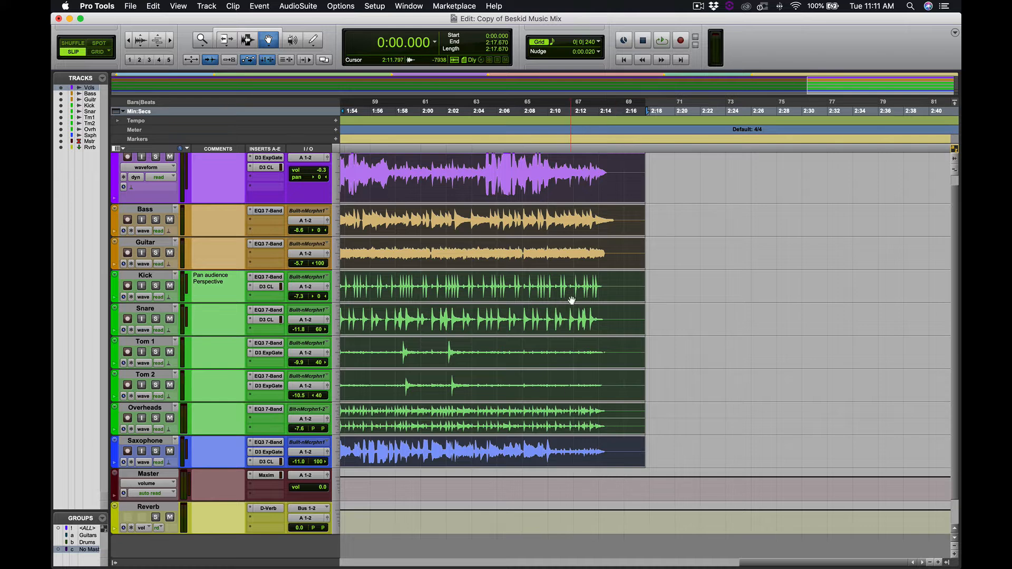
pyautogui.click(585, 110)
pyautogui.press('space')
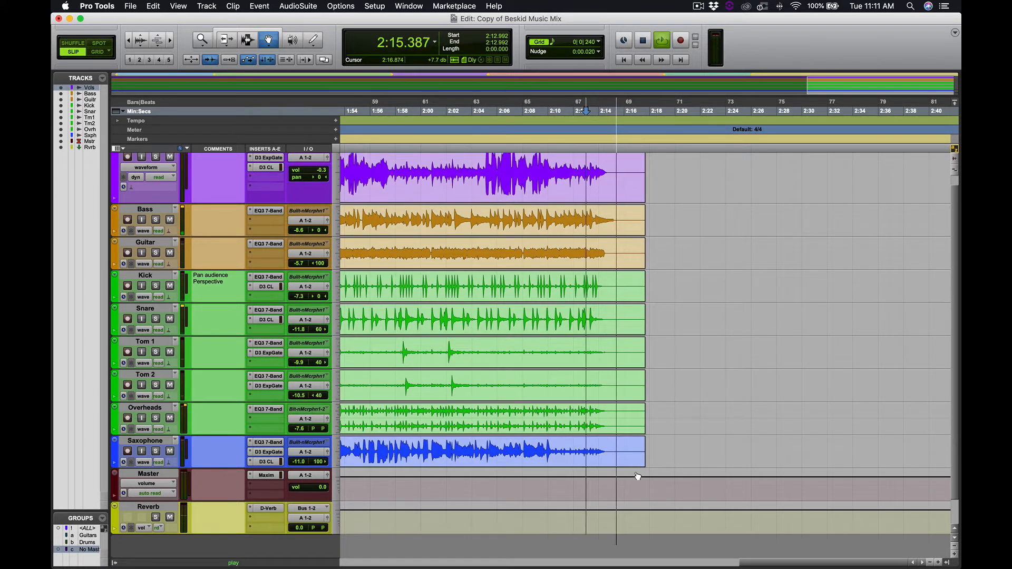
pyautogui.press('space')
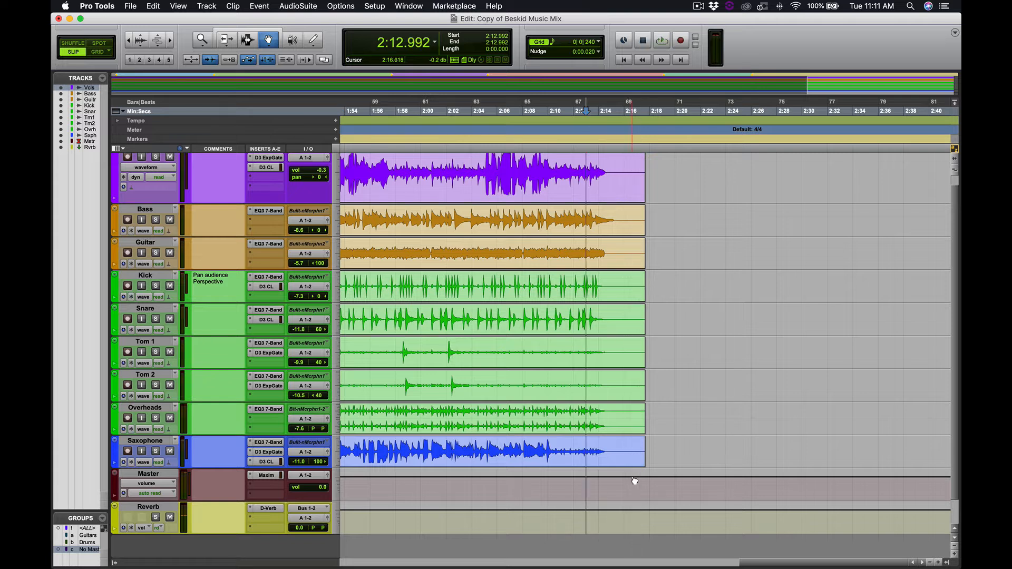
pyautogui.click(632, 477)
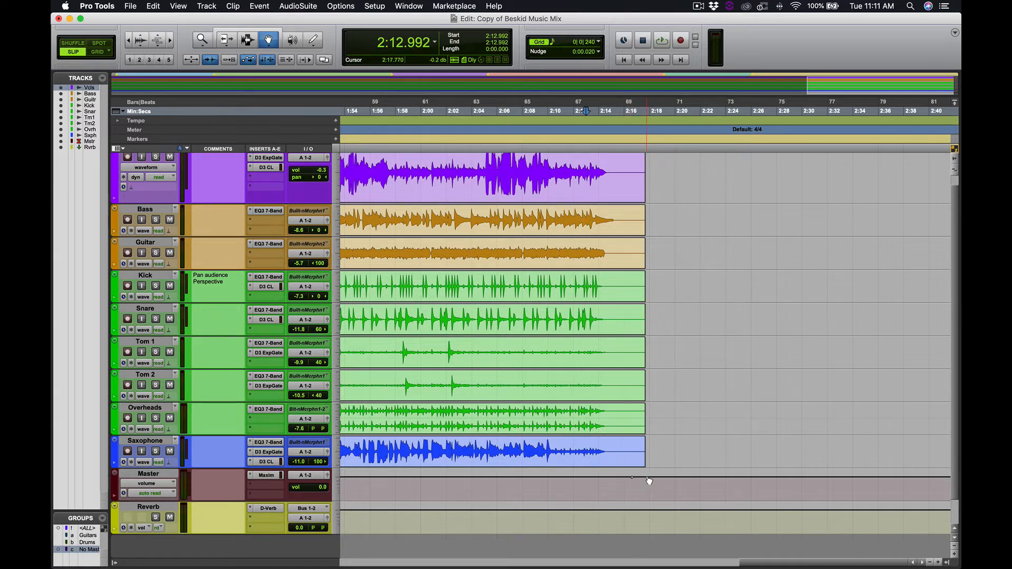
pyautogui.moveTo(649, 480); pyautogui.dragTo(644, 499)
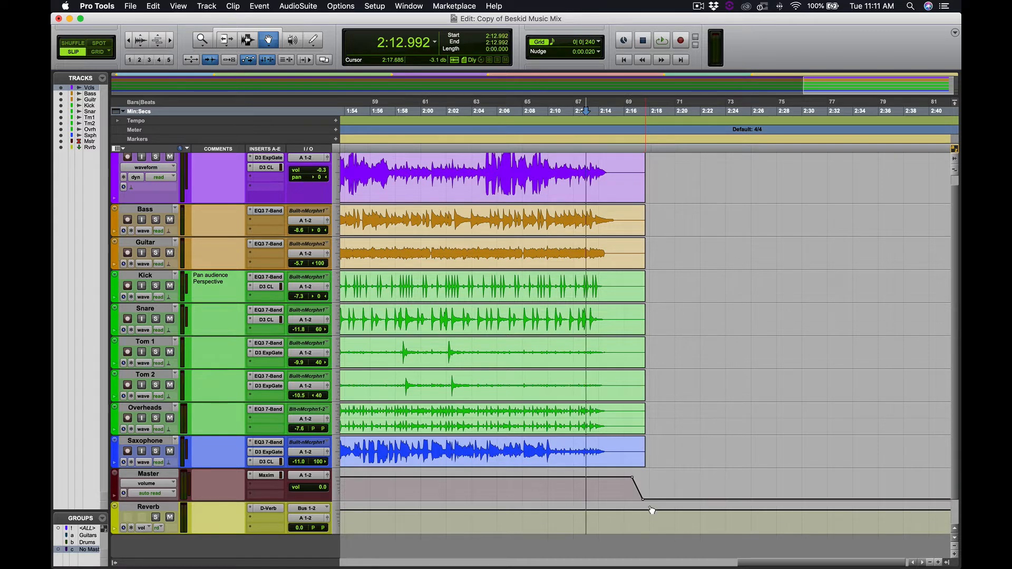
# Draw a fade-in of about half a second on the Master volume line at the song's start and audition it
pyautogui.hscroll(-15, 515, 385)
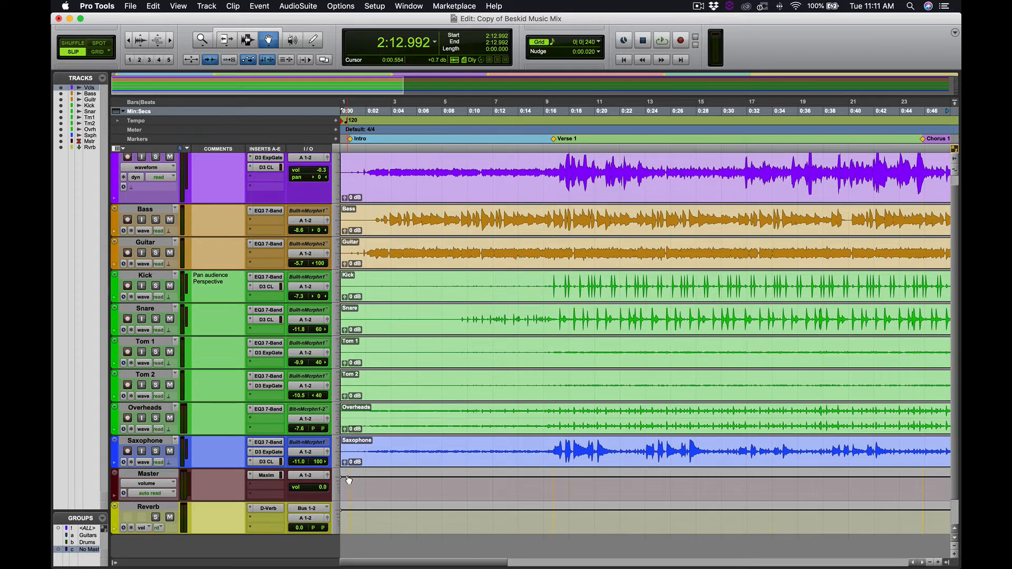
pyautogui.moveTo(342, 478); pyautogui.dragTo(341, 499)
pyautogui.click(622, 59)
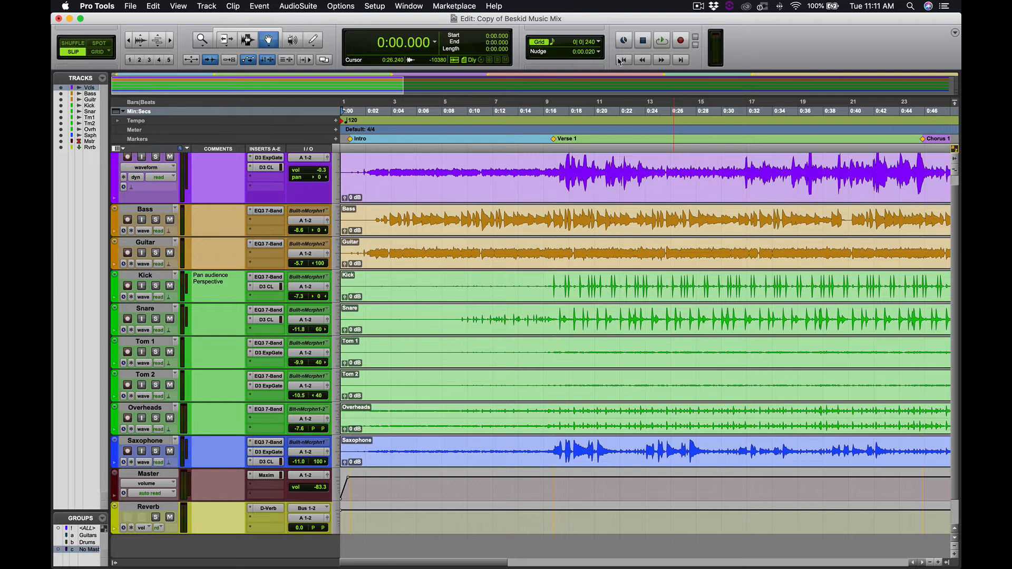
pyautogui.press('space')
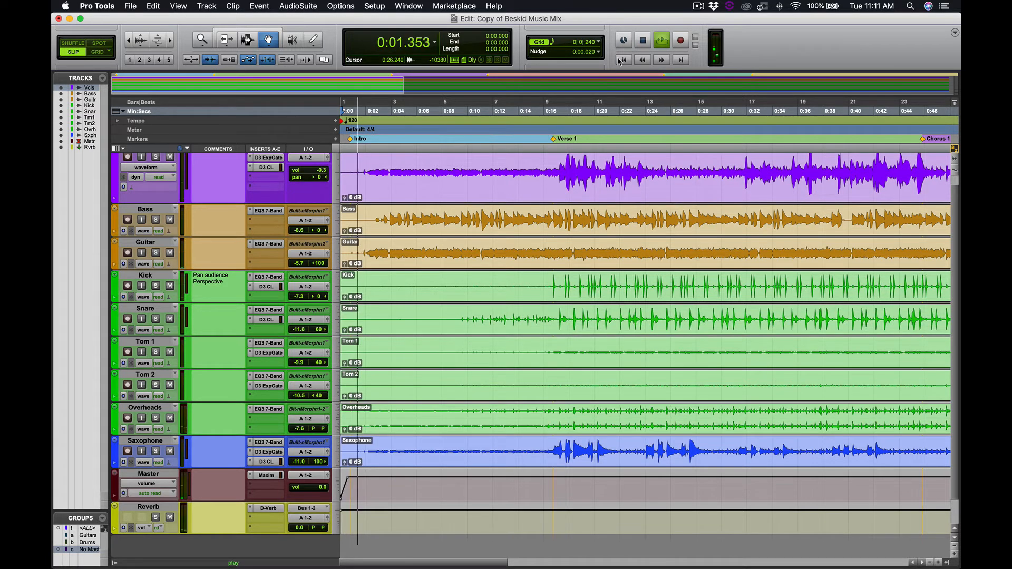
pyautogui.press('space')
# Play the song's ending from about 2:12 to check the Master fade-out
pyautogui.hscroll(20, 760, 199)
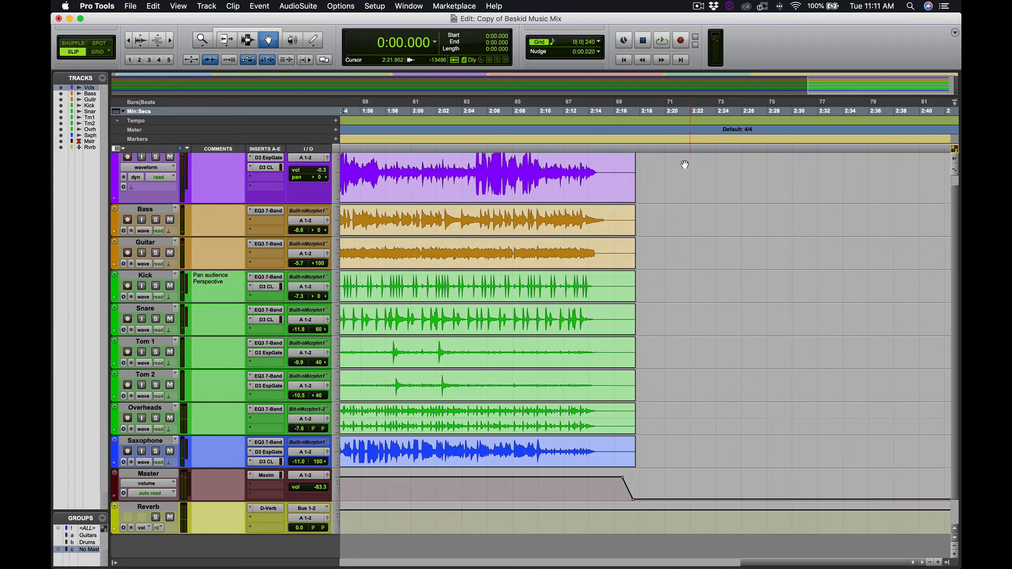
pyautogui.click(569, 111)
pyautogui.press('space')
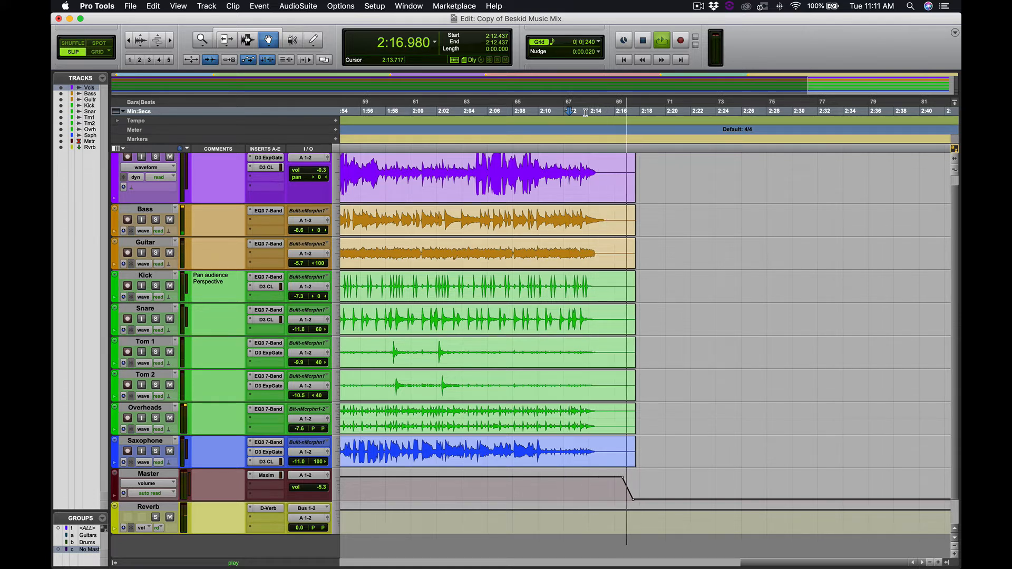
pyautogui.press('space')
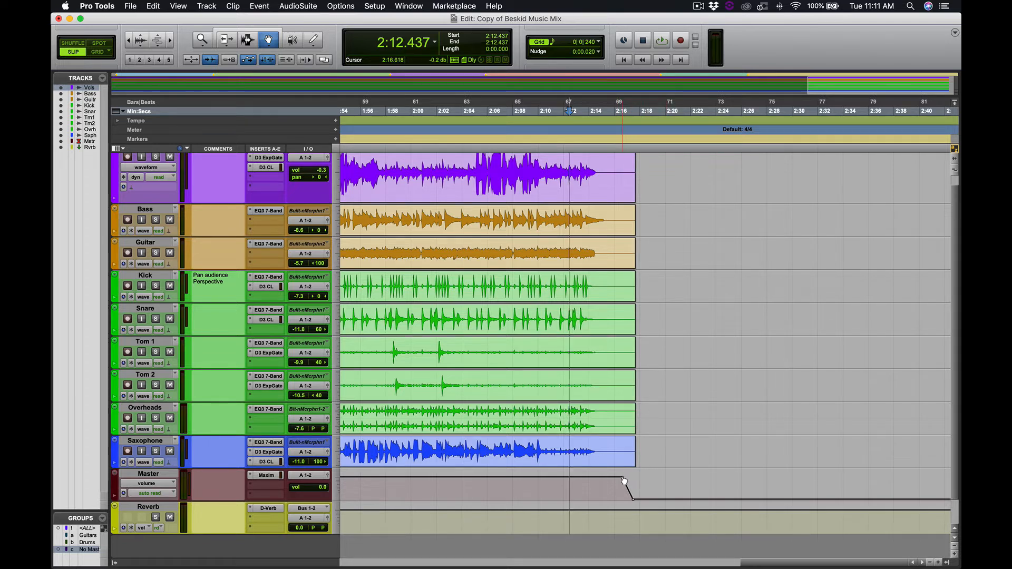
# Start the Master volume fade-out slightly earlier, at about 2:16, and return to the song's start
pyautogui.moveTo(623, 477); pyautogui.dragTo(613, 477)
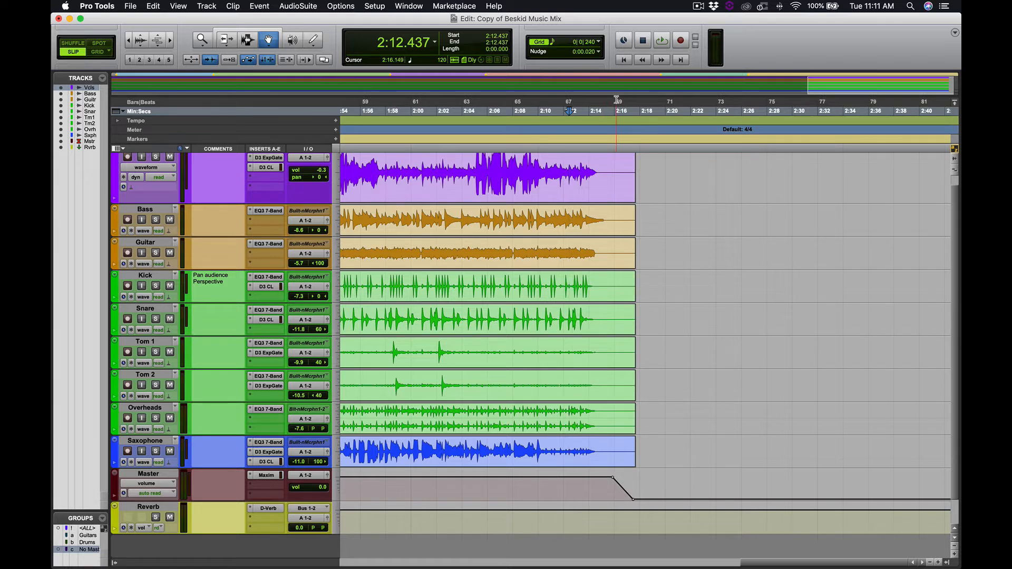
pyautogui.click(624, 60)
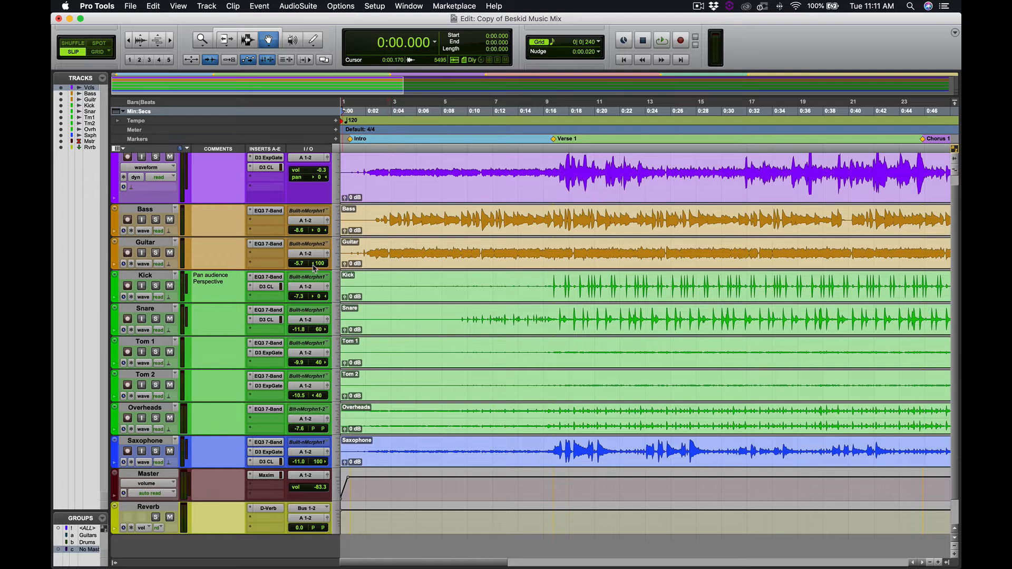
# Select all clips across the full length of the song
pyautogui.press('super+bracketleft')
pyautogui.press('super+bracketleft')
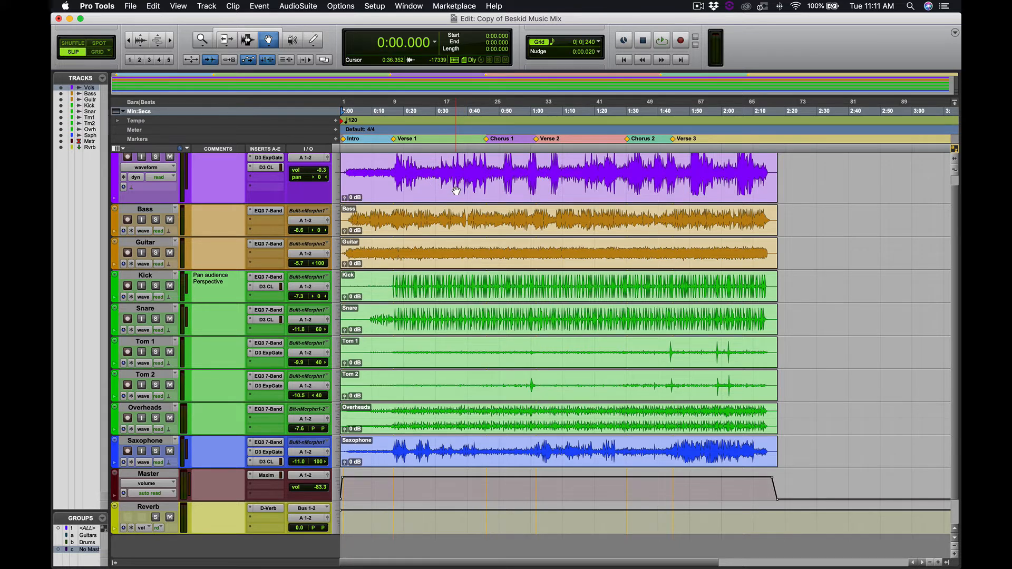
pyautogui.press('super+a')
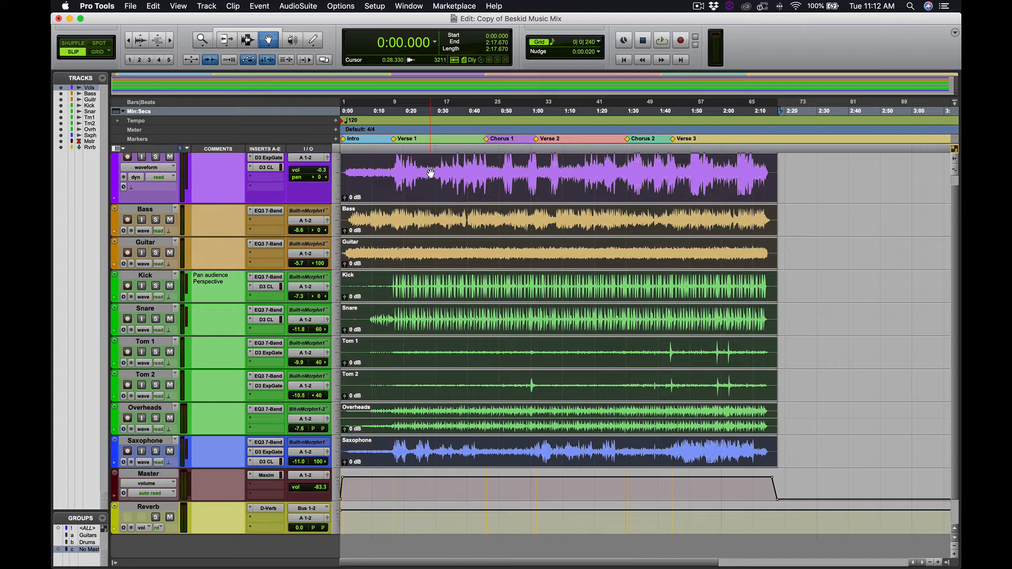
# Bounce the mix offline from Out 1-2 (Stereo) to disk as an interleaved 16-bit, 44.1 kHz WAV named Beskid Music Mix
pyautogui.press('super+alt+b')
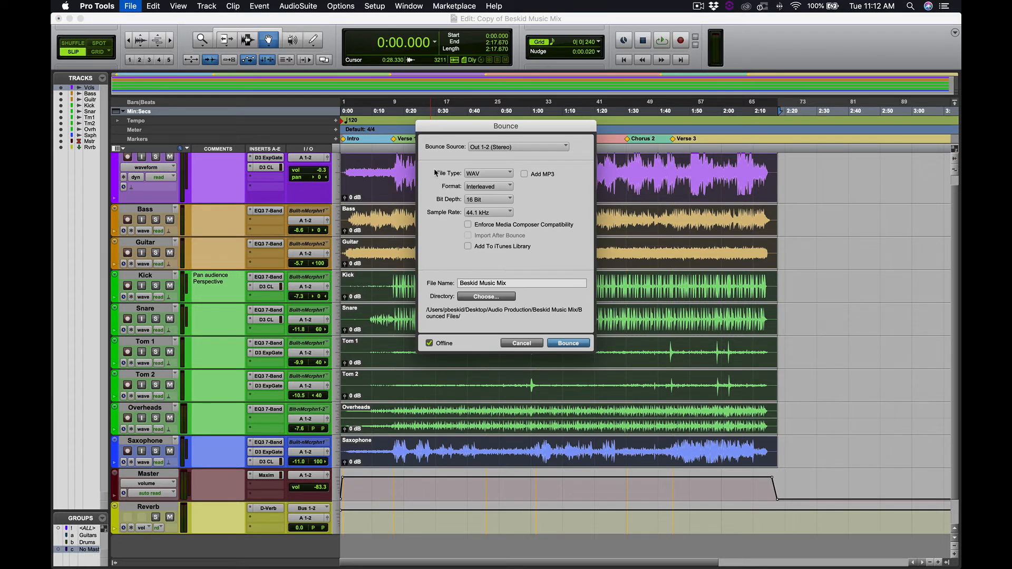
pyautogui.click(522, 343)
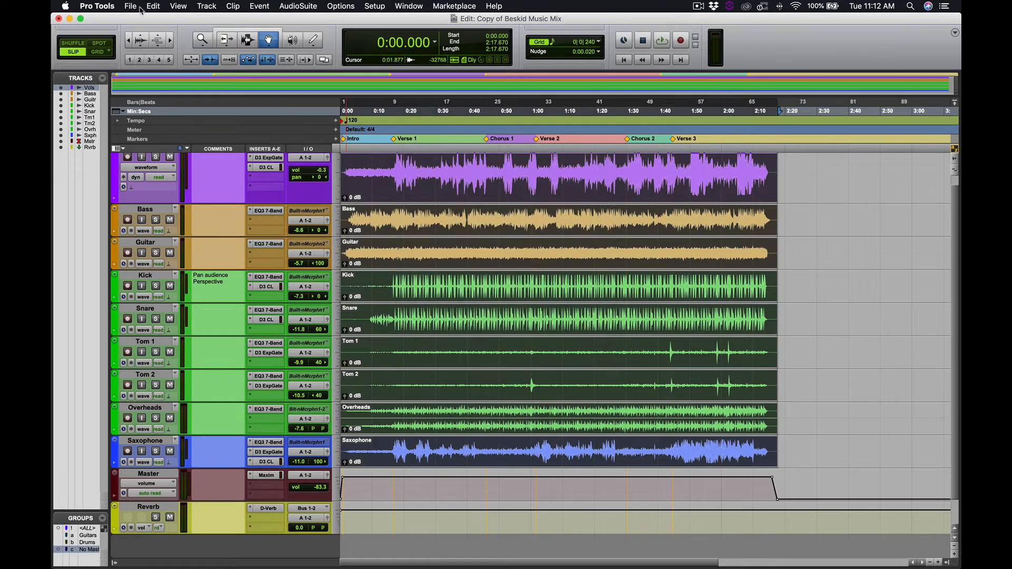
pyautogui.click(133, 6)
pyautogui.moveTo(136, 152)
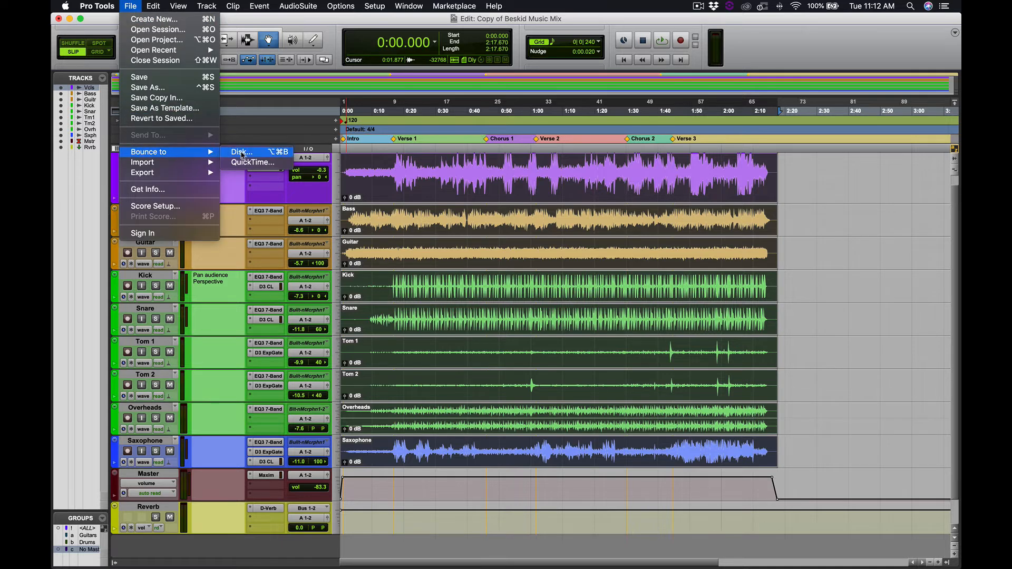
pyautogui.click(242, 153)
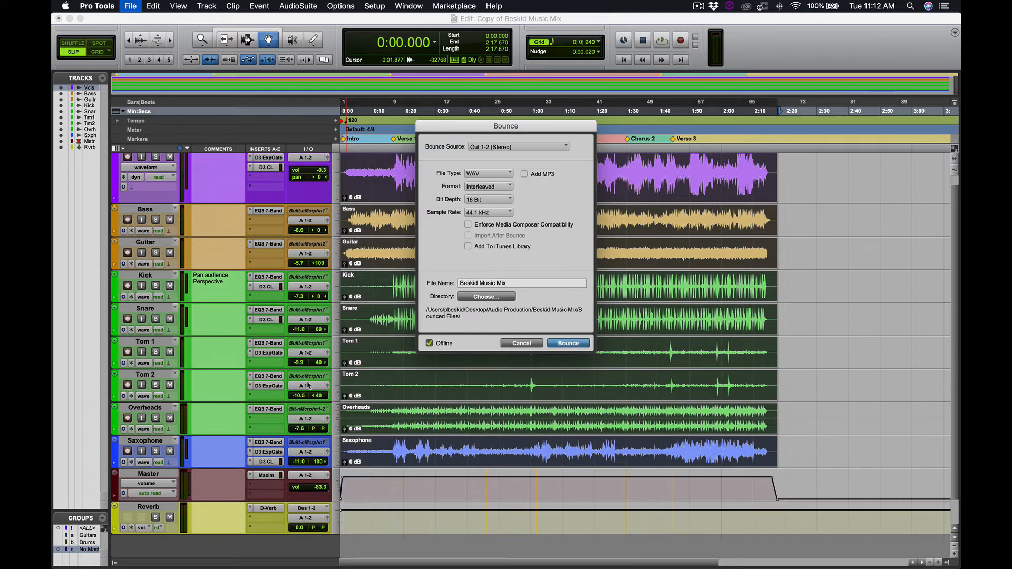
pyautogui.click(503, 149)
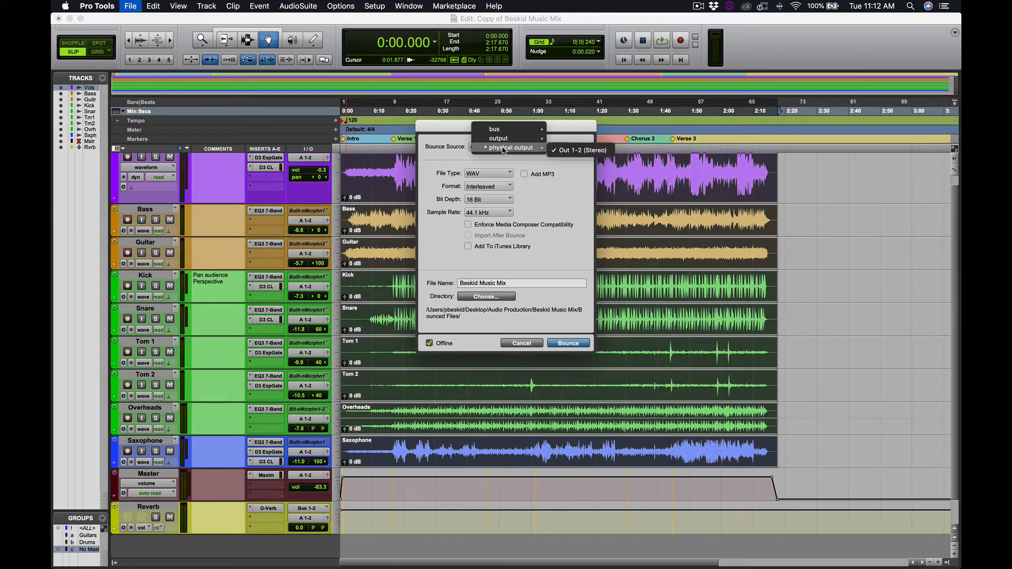
pyautogui.click(580, 182)
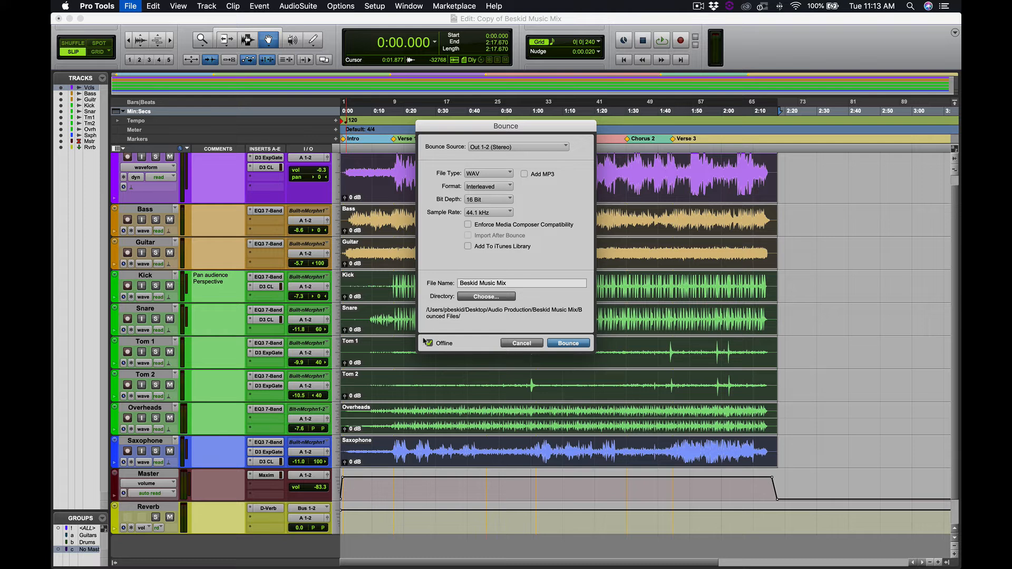
pyautogui.click(573, 346)
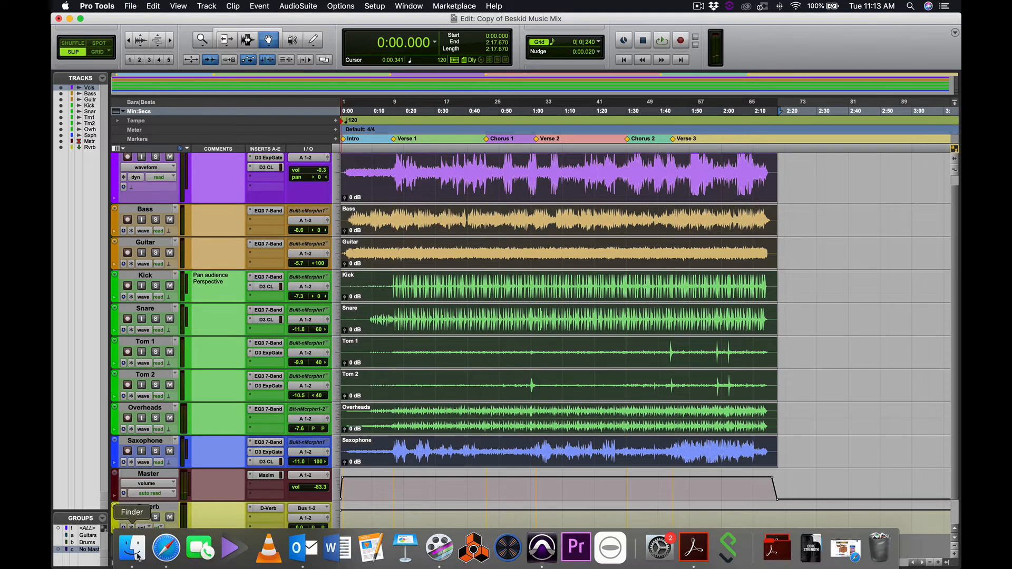
# Switch to Finder, open the Bounced Files folder and select both Beskid Music Mix.wav and Original.wav
pyautogui.click(137, 555)
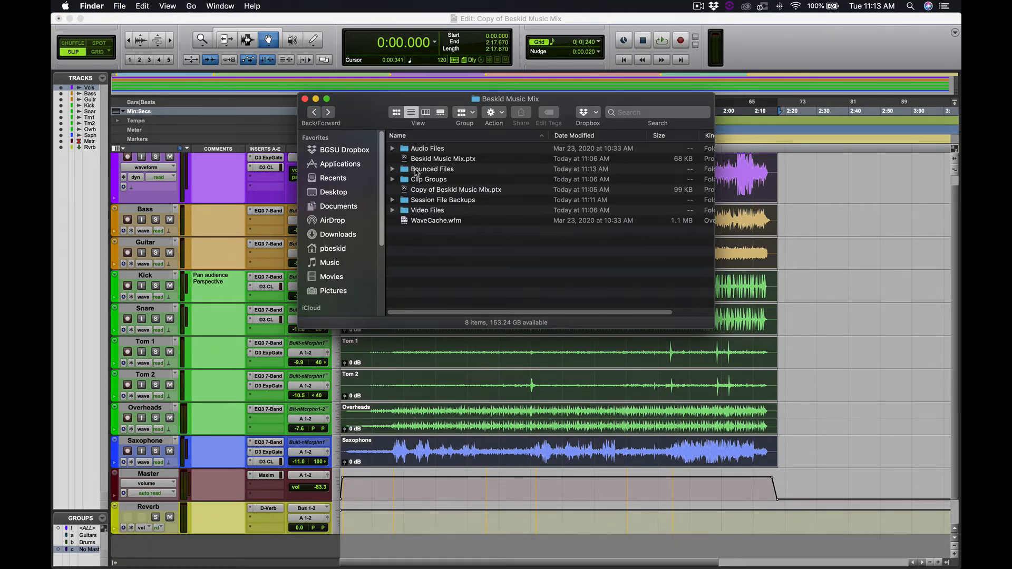
pyautogui.doubleClick(414, 168)
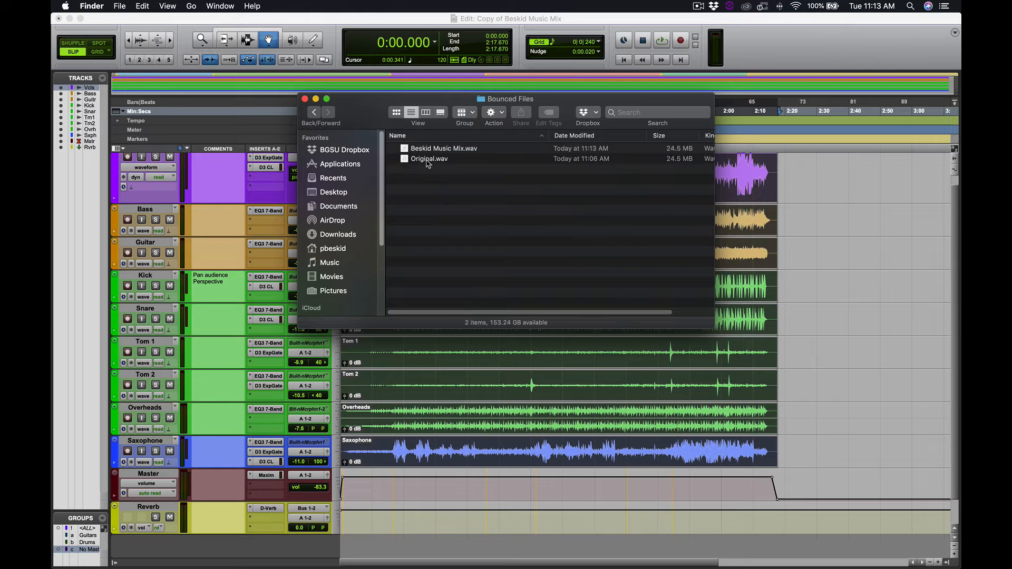
pyautogui.click(434, 149)
pyautogui.moveTo(464, 100); pyautogui.dragTo(700, 103)
pyautogui.click(649, 164)
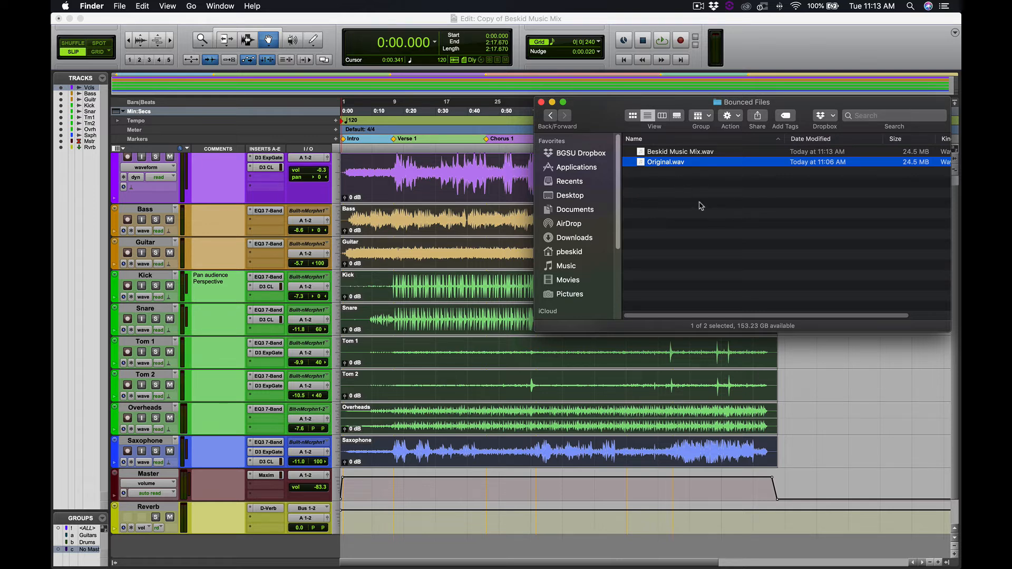
pyautogui.moveTo(700, 211); pyautogui.dragTo(660, 153)
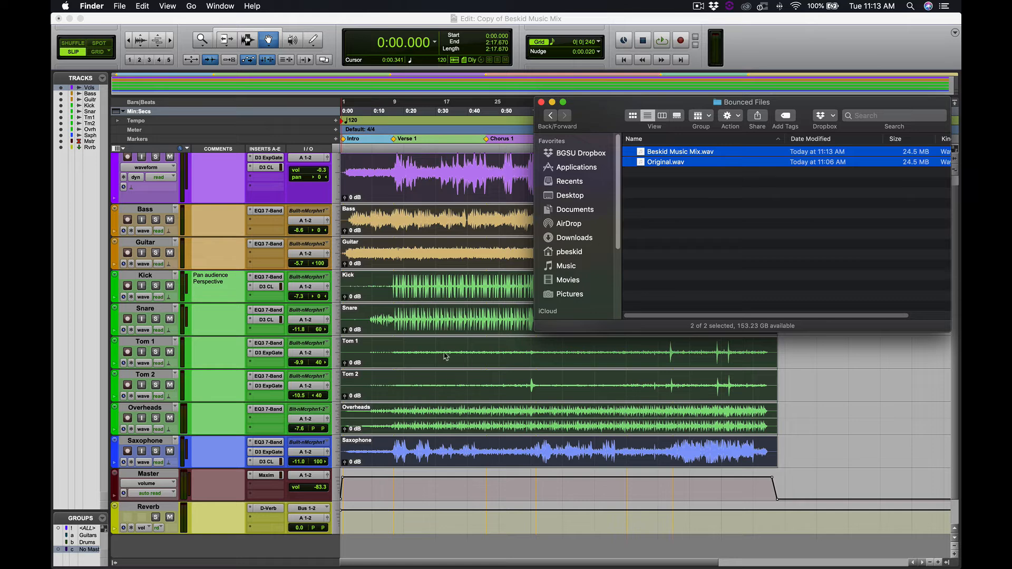
# Import both selected WAV files into the Pro Tools session as new tracks and align their clips with the song's start
pyautogui.scroll(-2, 390, 468)
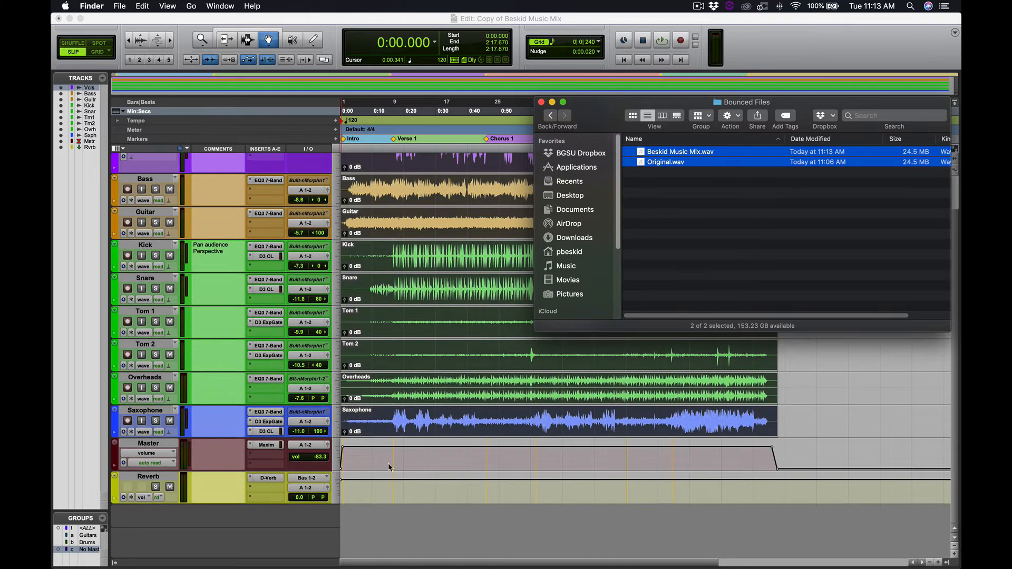
pyautogui.moveTo(679, 155); pyautogui.dragTo(396, 525)
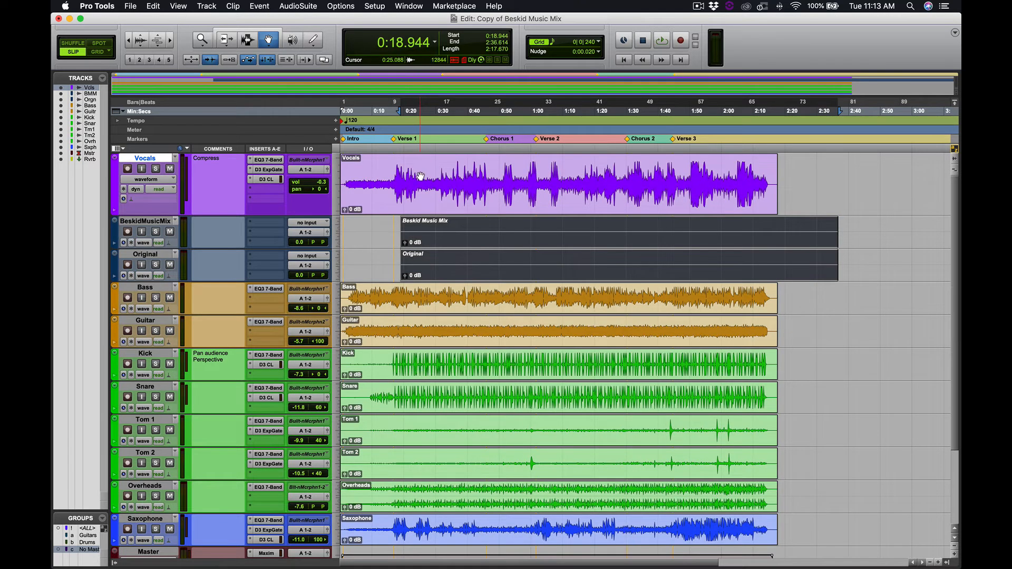
pyautogui.moveTo(451, 241); pyautogui.dragTo(352, 246)
# Move the BeskidMusicMix and Original tracks together above the Vocals track
pyautogui.click(141, 222)
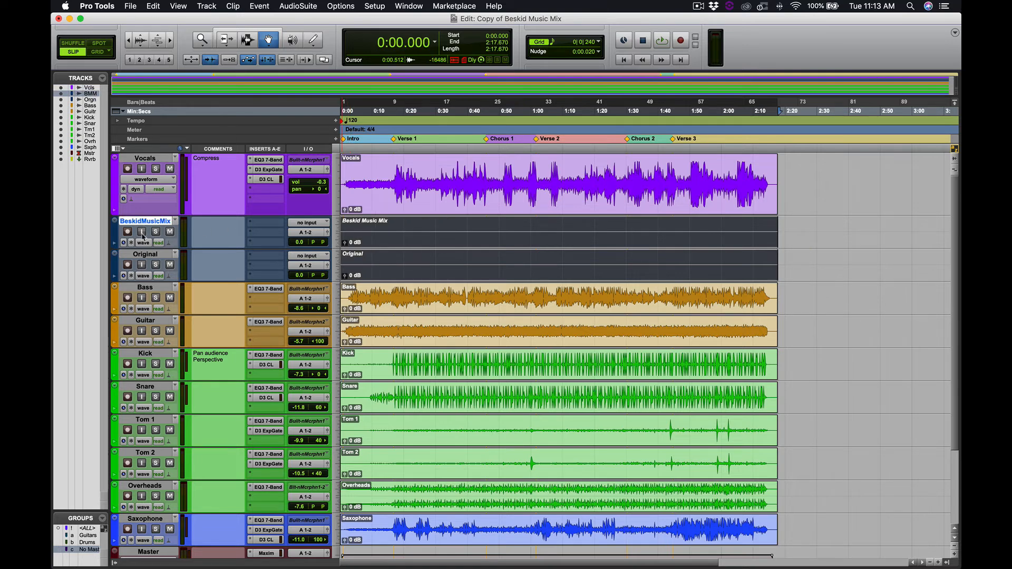
pyautogui.keyDown('shift'); pyautogui.click(145, 254); pyautogui.keyUp('shift')
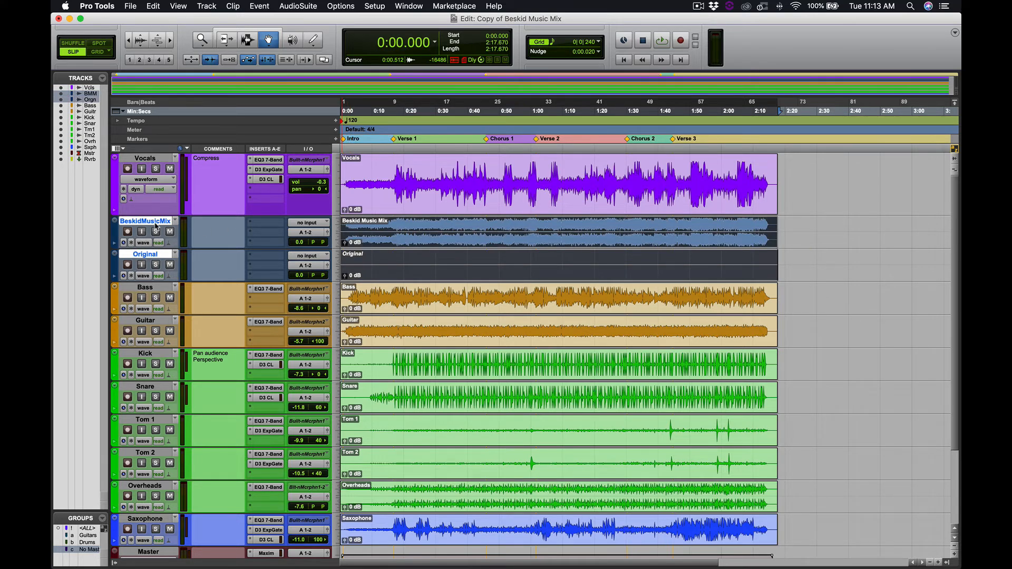
pyautogui.moveTo(156, 223); pyautogui.dragTo(163, 149)
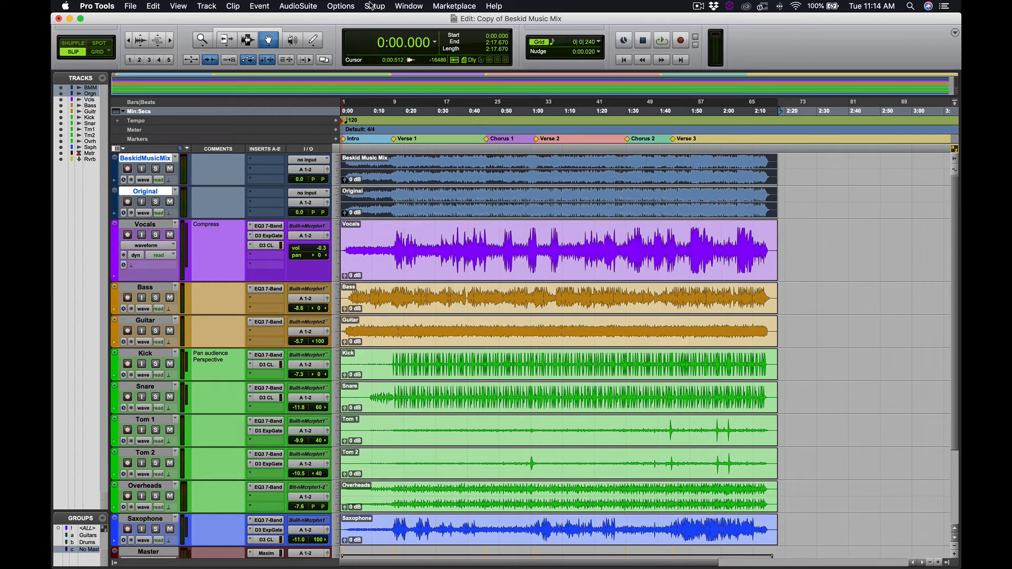
# Set the Solo Mode to X-OR (Cancels Previous Solo)
pyautogui.click(346, 6)
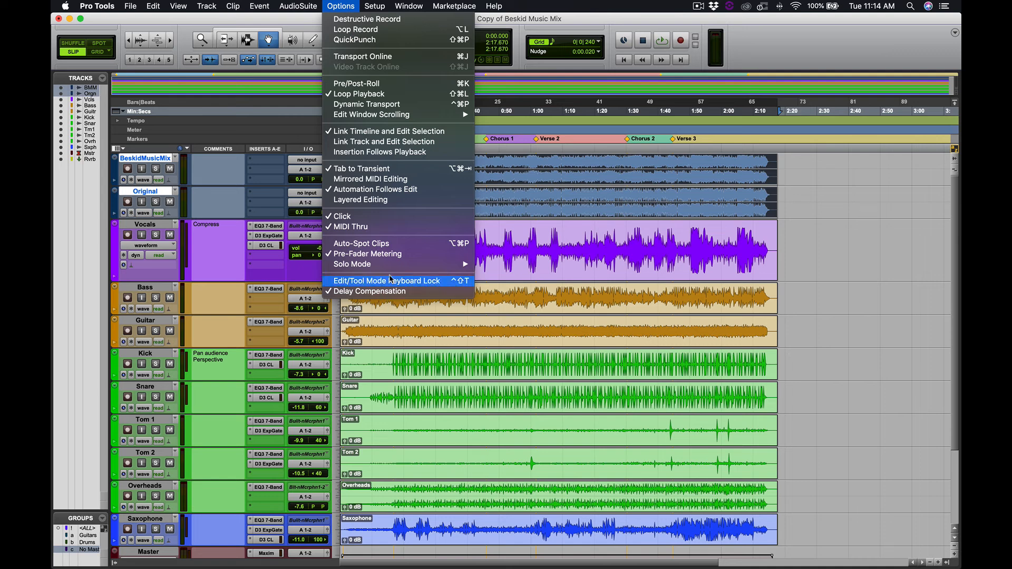
pyautogui.moveTo(395, 266)
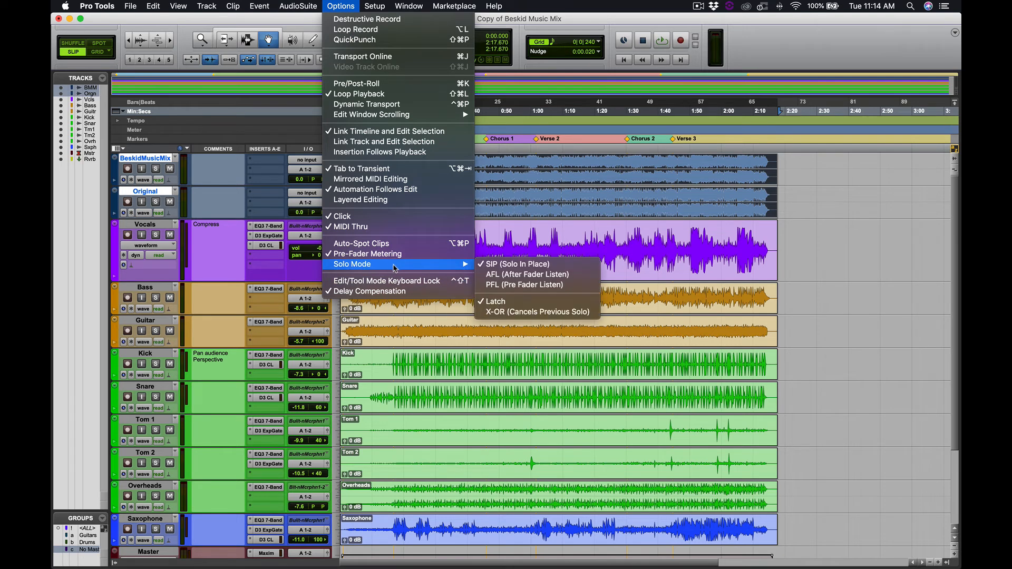
pyautogui.click(510, 312)
# Test the solo switching by alternating between the BeskidMusicMix and Original tracks, ending on BeskidMusicMix
pyautogui.click(156, 168)
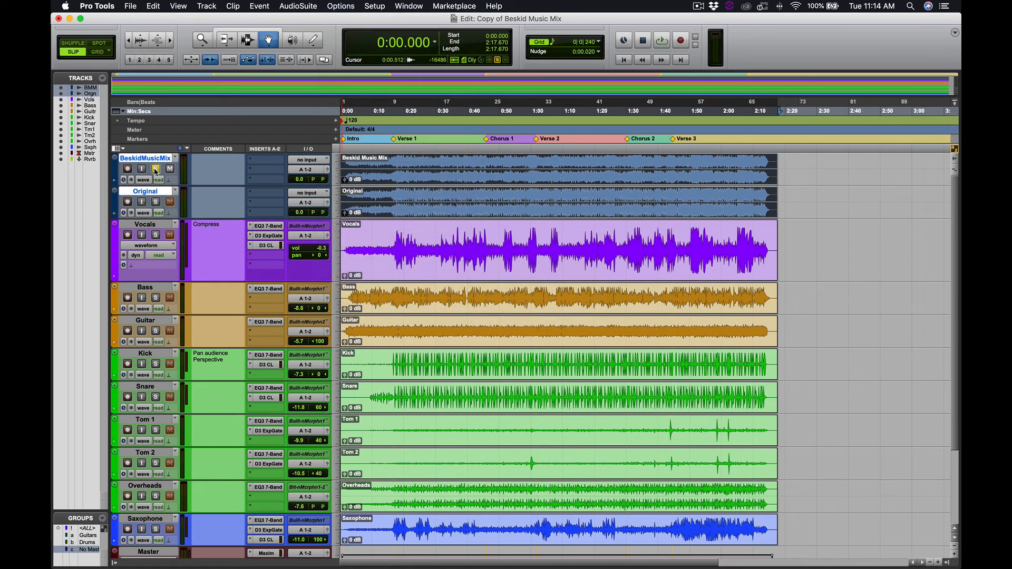
pyautogui.click(157, 203)
pyautogui.click(156, 169)
pyautogui.click(155, 203)
pyautogui.click(156, 169)
# Bypass the Maxim insert on the Master track
pyautogui.scroll(-5, 294, 281)
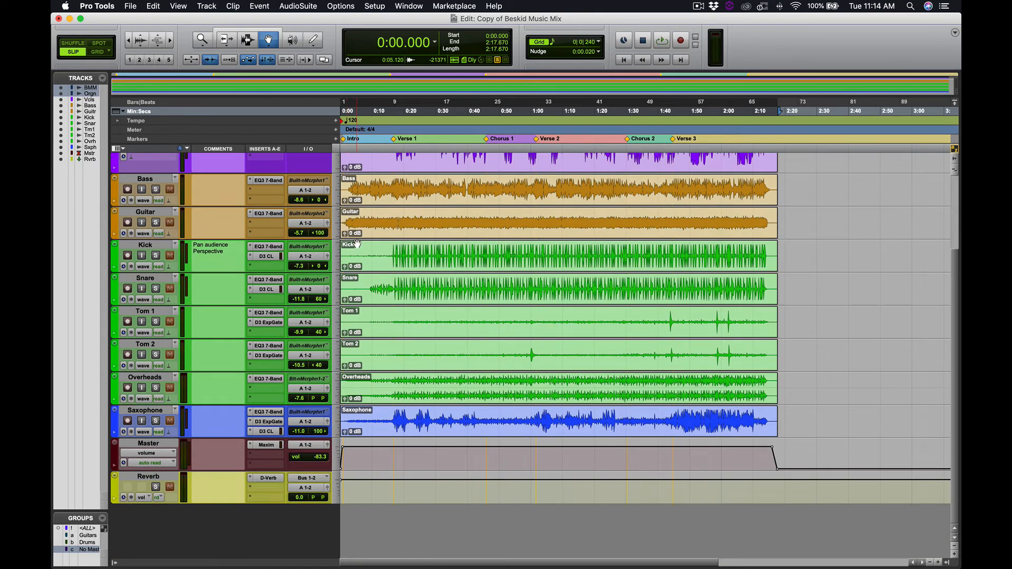
pyautogui.keyDown('super'); pyautogui.click(266, 446); pyautogui.keyUp('super')
pyautogui.scroll(5, 367, 366)
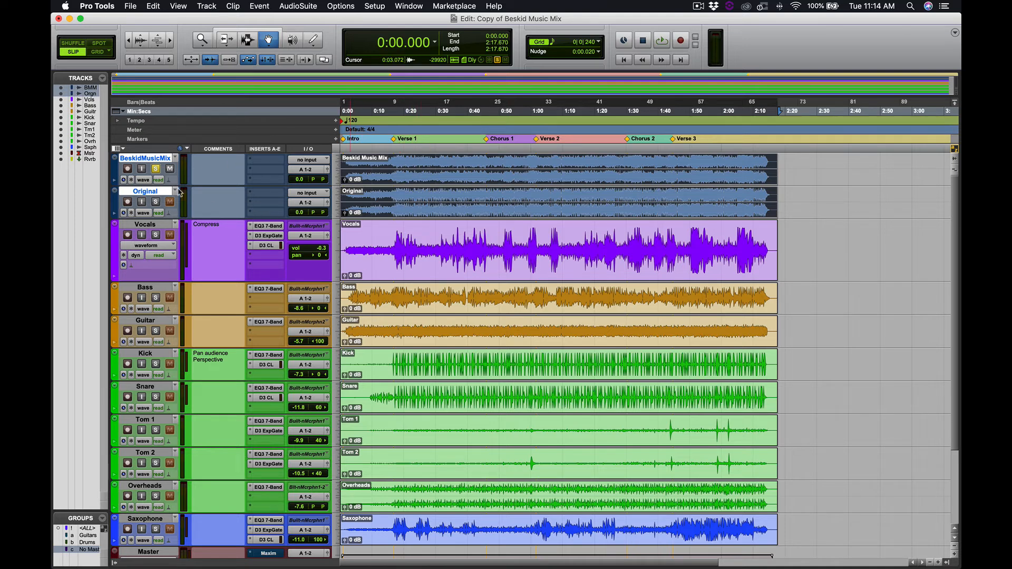
# Play the song from the start with the Original track soloed and alternate the solo with BeskidMusicMix to compare the two mixes
pyautogui.click(155, 203)
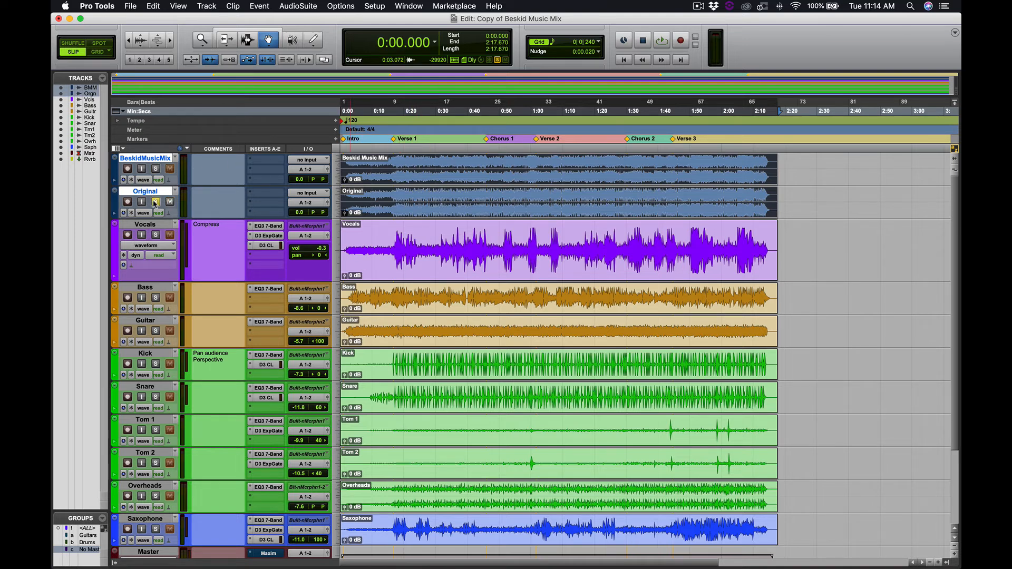
pyautogui.click(623, 60)
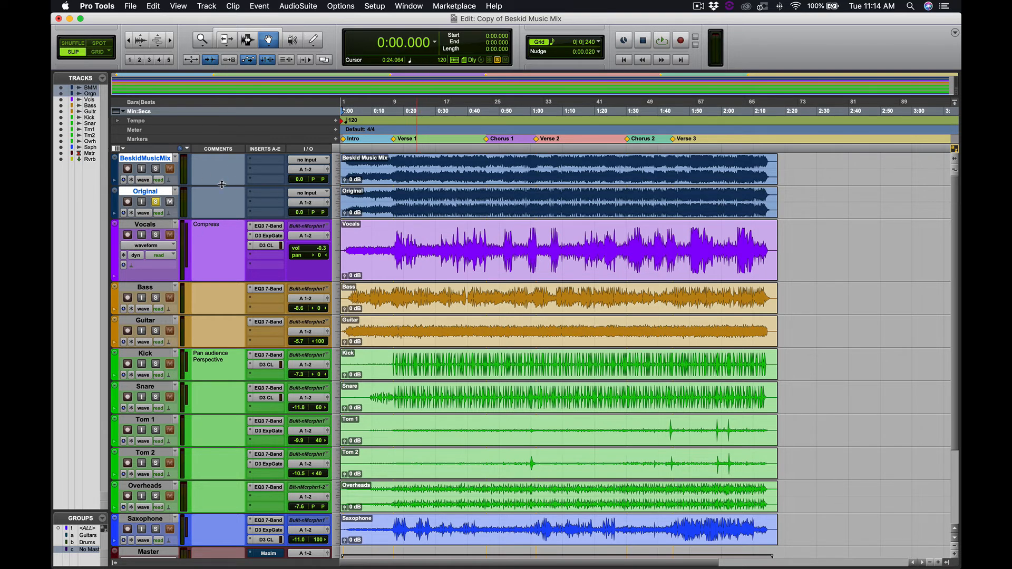
pyautogui.press('space')
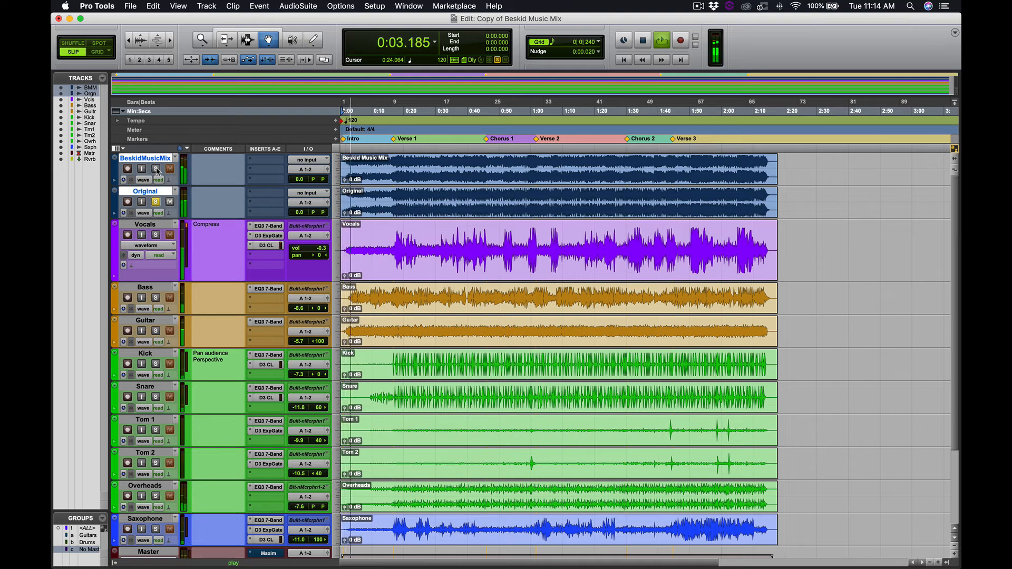
pyautogui.click(156, 168)
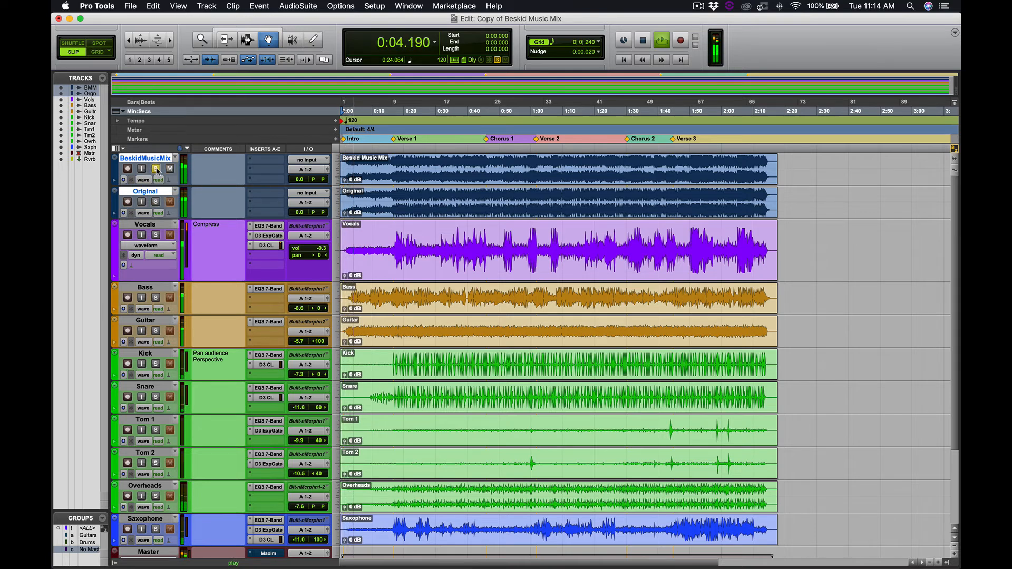
pyautogui.click(156, 203)
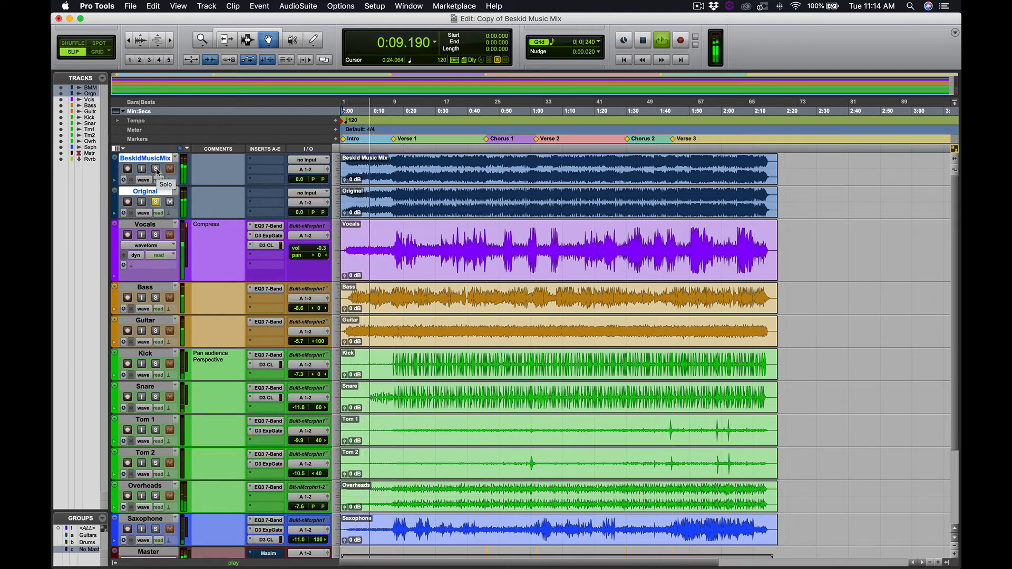
pyautogui.click(156, 202)
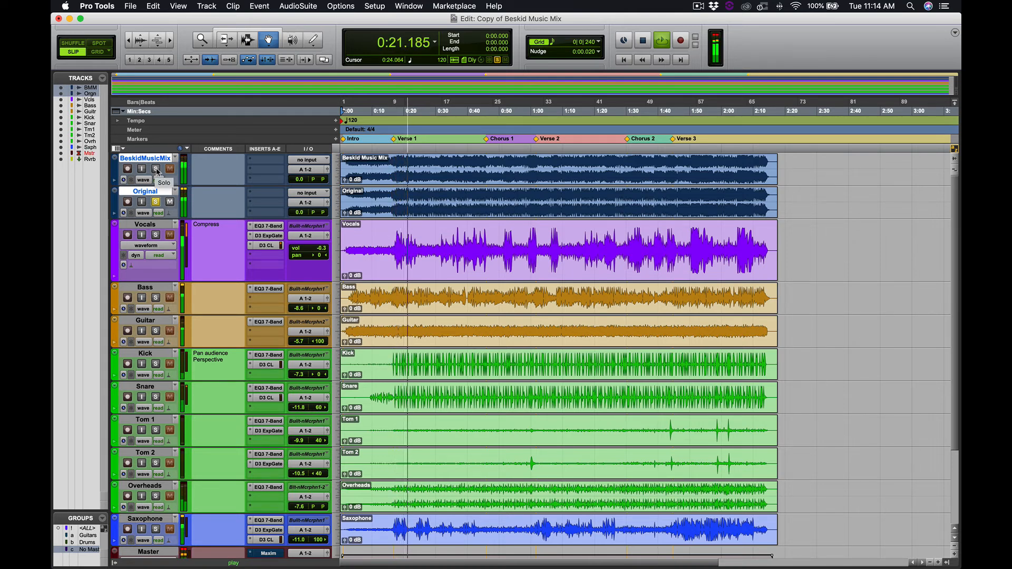
pyautogui.click(156, 169)
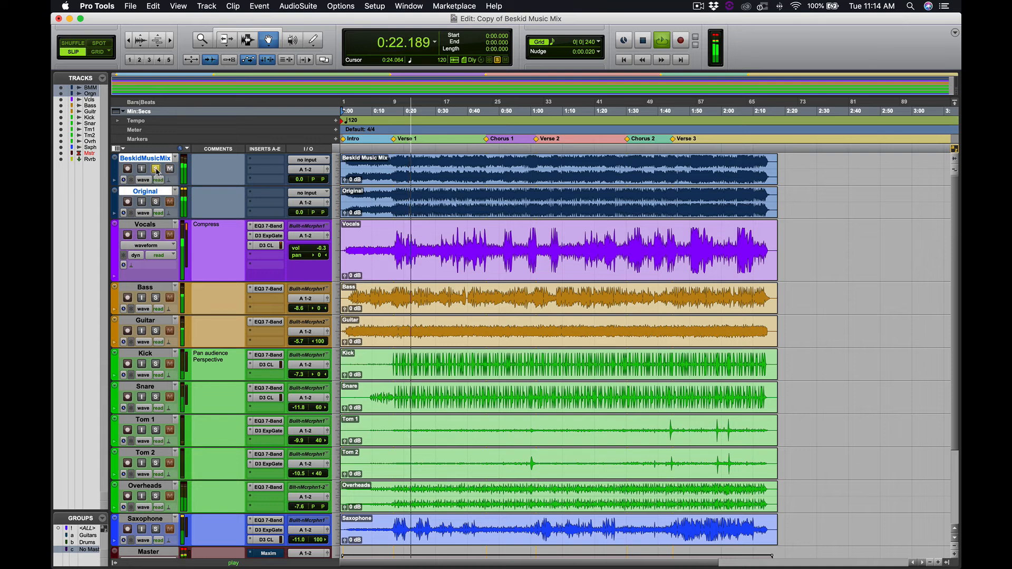
pyautogui.click(156, 202)
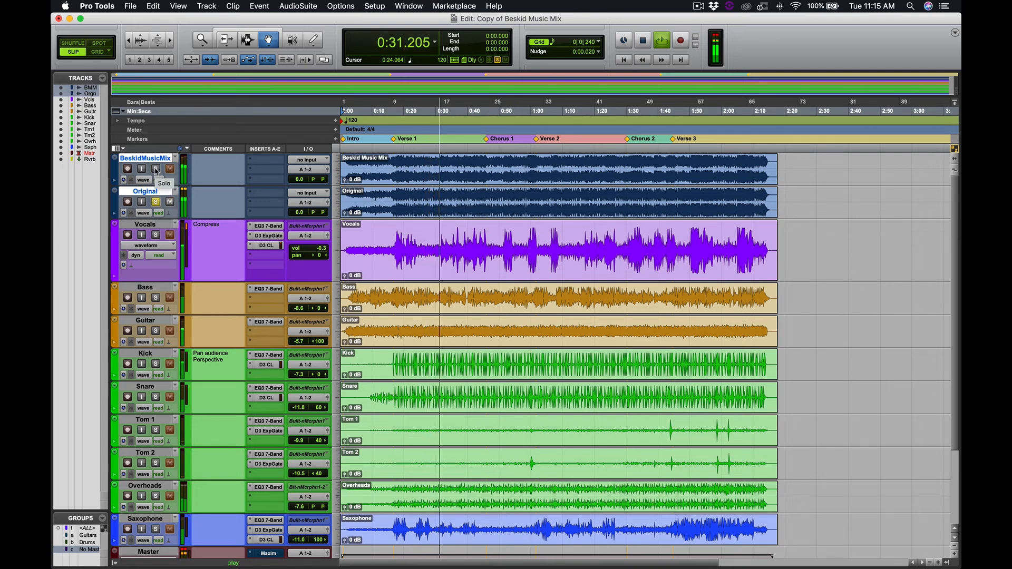
pyautogui.click(156, 169)
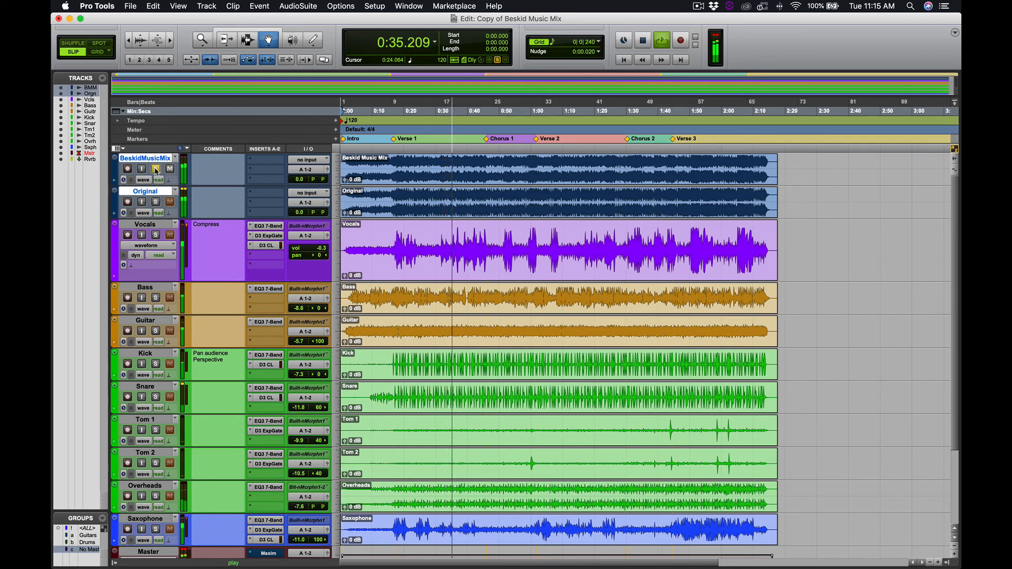
pyautogui.click(156, 203)
pyautogui.click(156, 169)
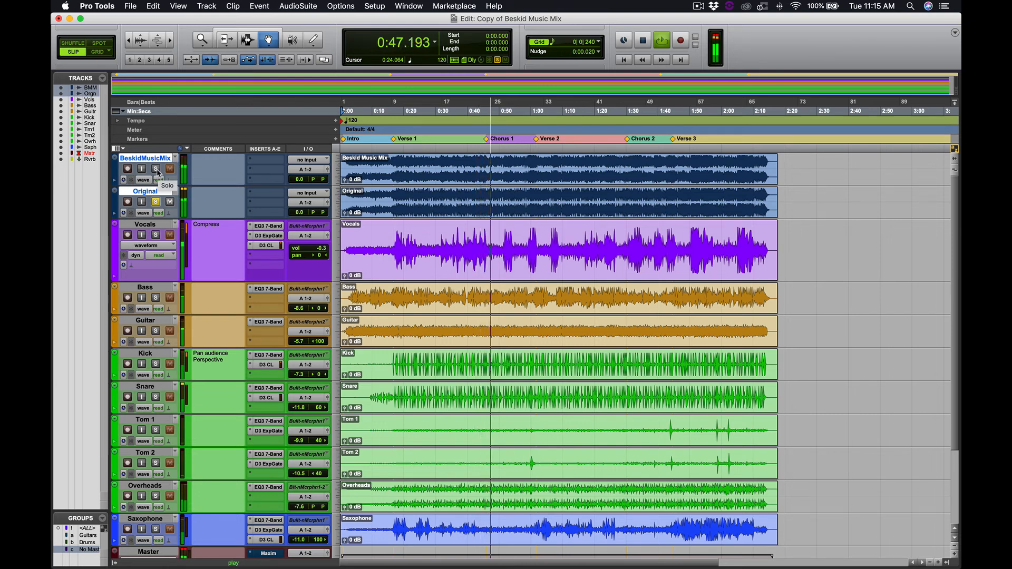
# Continue comparing the mixes through Chorus 1 and Verse 2 by alternating the solo between BeskidMusicMix and Original, and stop playback
pyautogui.click(156, 169)
pyautogui.click(156, 203)
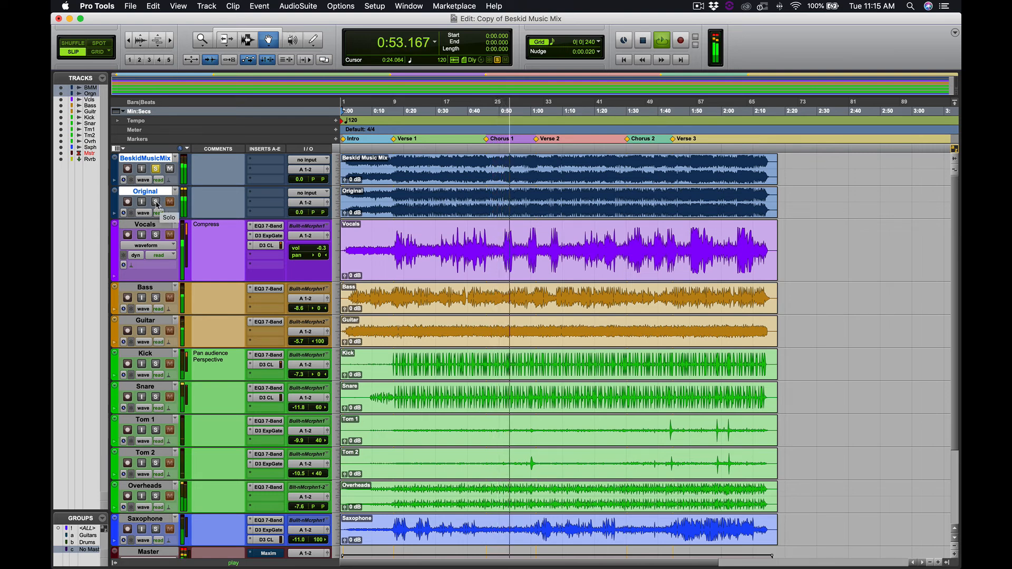
pyautogui.click(156, 202)
pyautogui.click(155, 169)
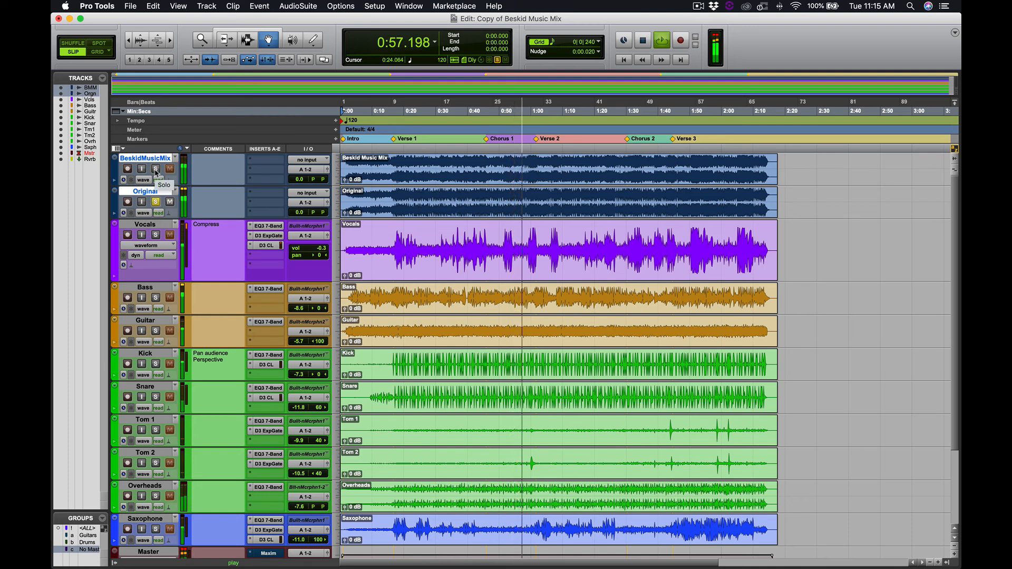
pyautogui.click(156, 169)
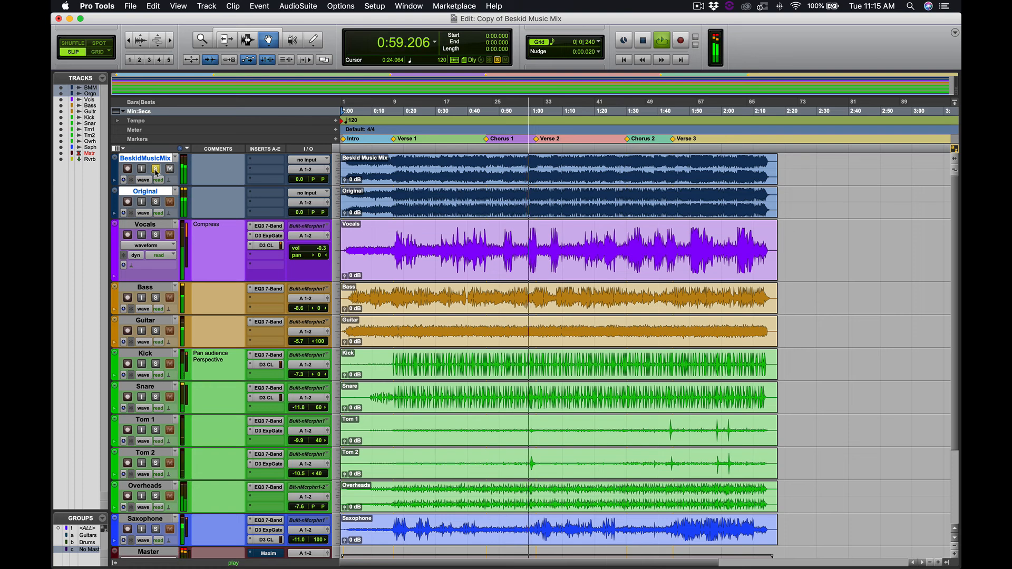
pyautogui.click(156, 203)
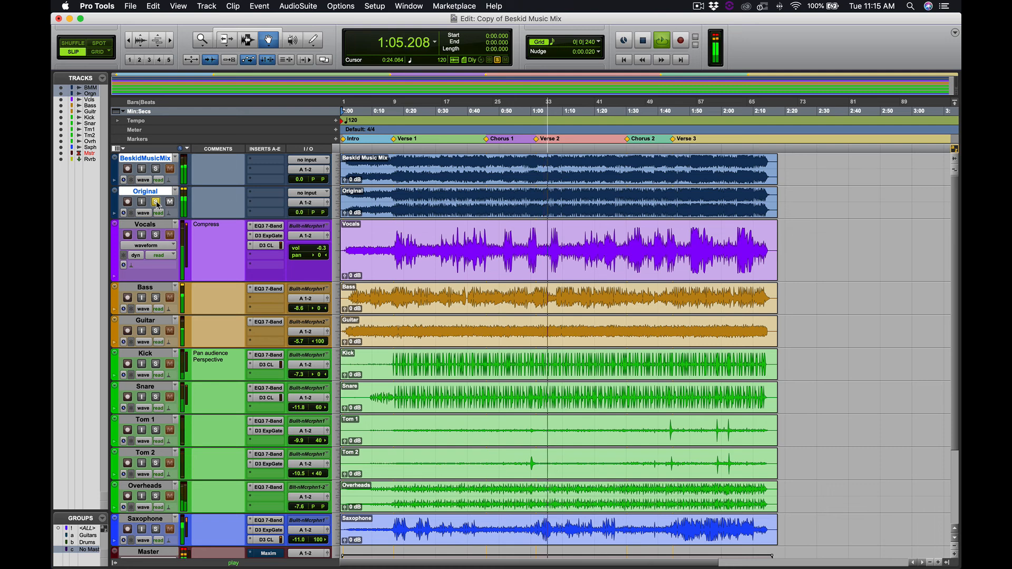
pyautogui.press('space')
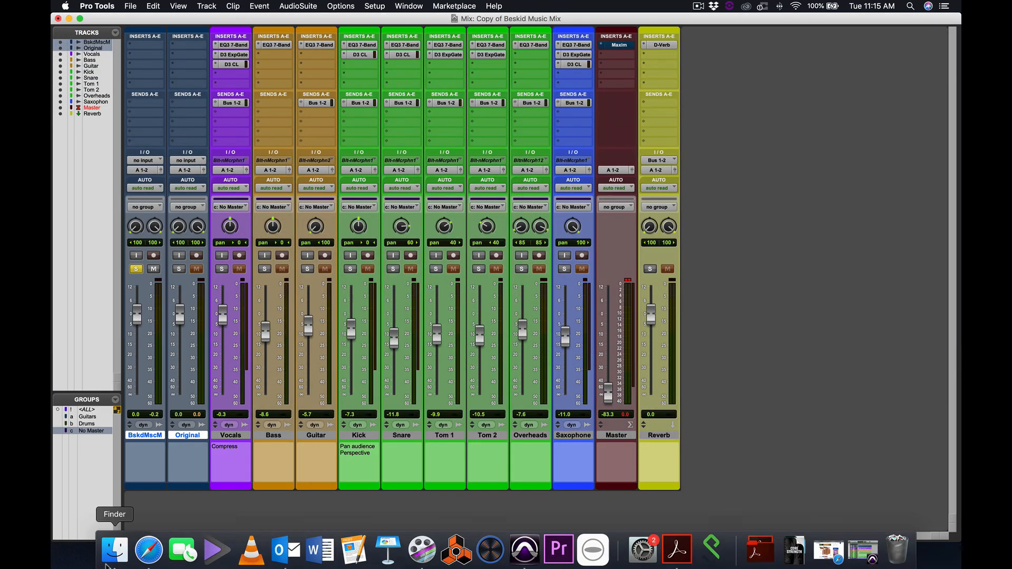
# Switch to Finder and select Beskid Music Mix.wav in the Bounced Files folder, repositioning the window over the mixer
pyautogui.click(116, 550)
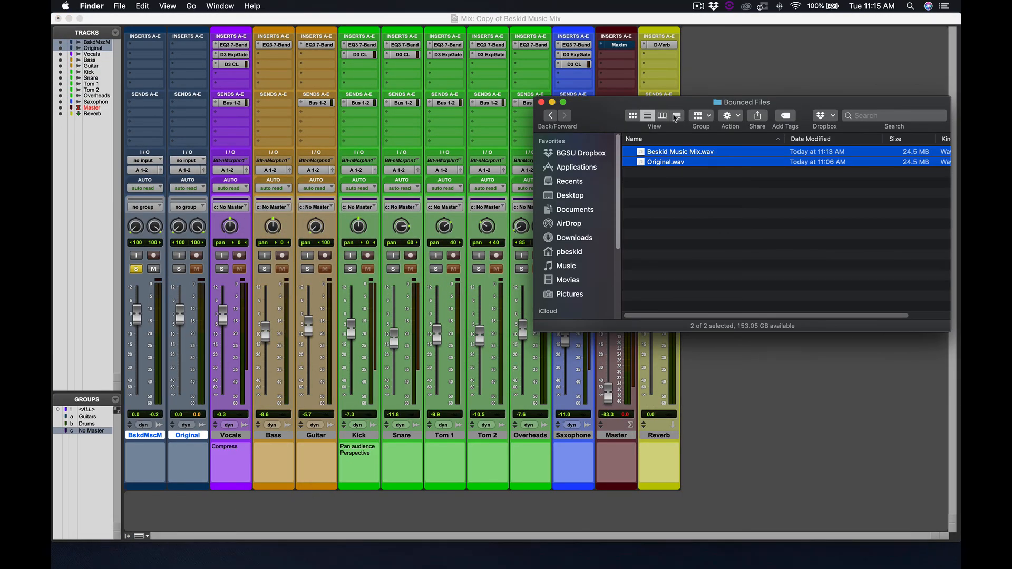
pyautogui.moveTo(682, 103); pyautogui.dragTo(375, 107)
pyautogui.click(375, 221)
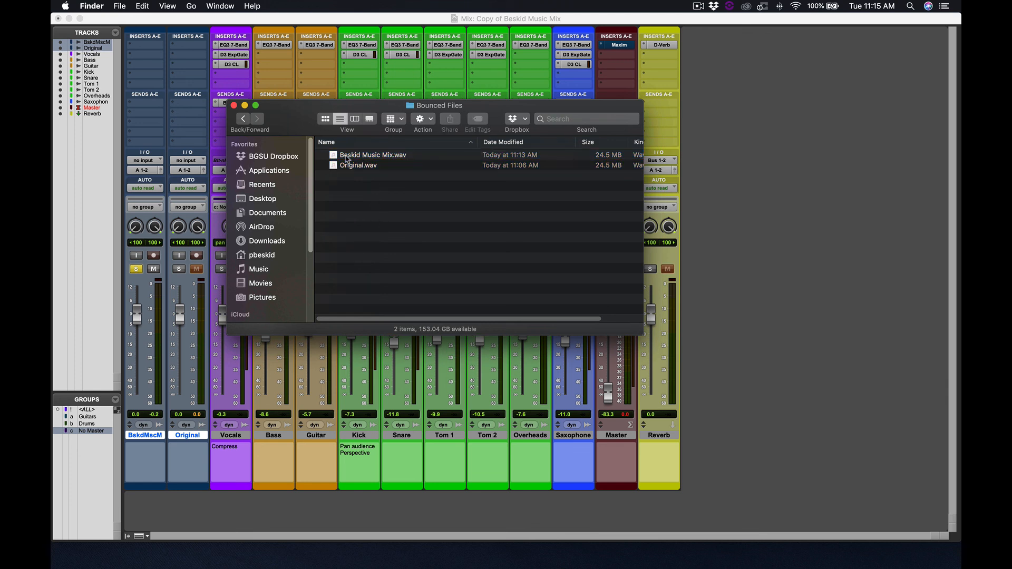
pyautogui.click(398, 158)
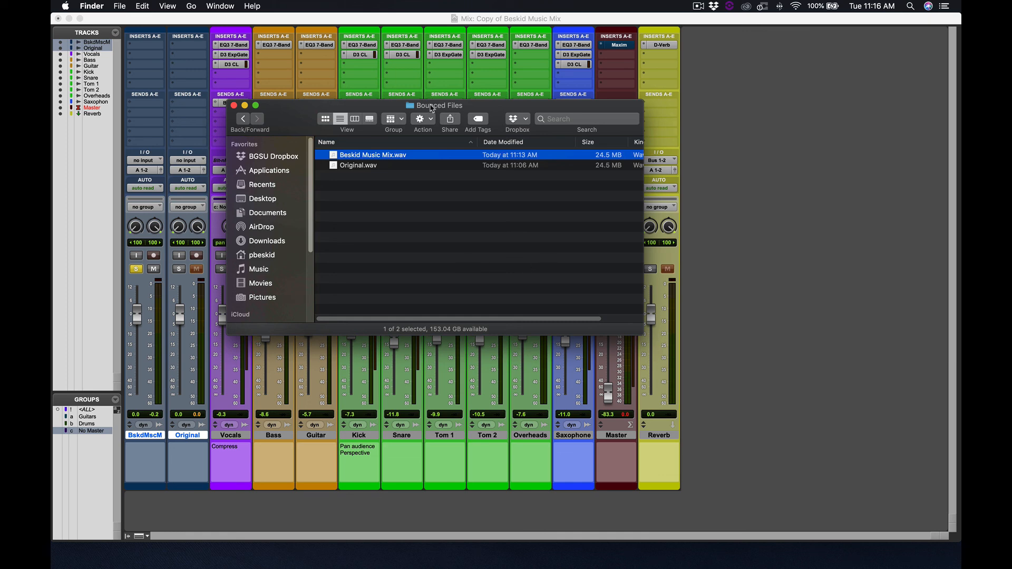
pyautogui.moveTo(431, 108); pyautogui.dragTo(545, 154)
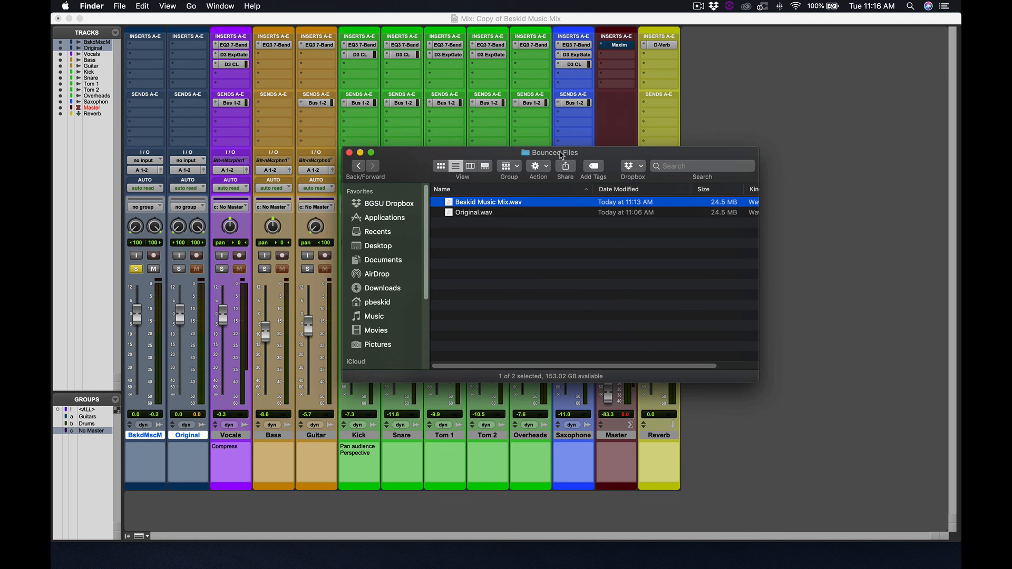